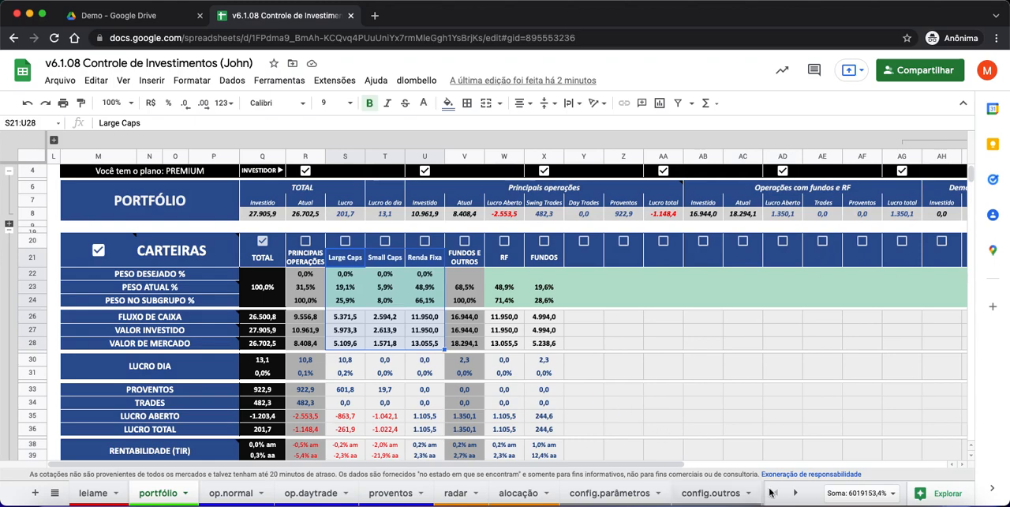
# - Open the config.carteiras sheet and inspect the title and asset entry of CARTEIRA #3
pyautogui.click(796, 492)
pyautogui.click(636, 492)
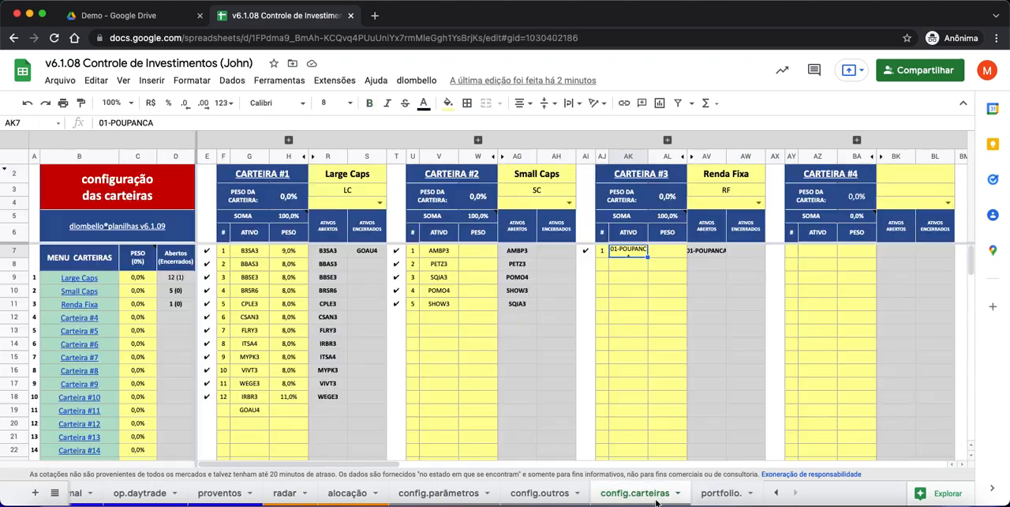
pyautogui.click(645, 332)
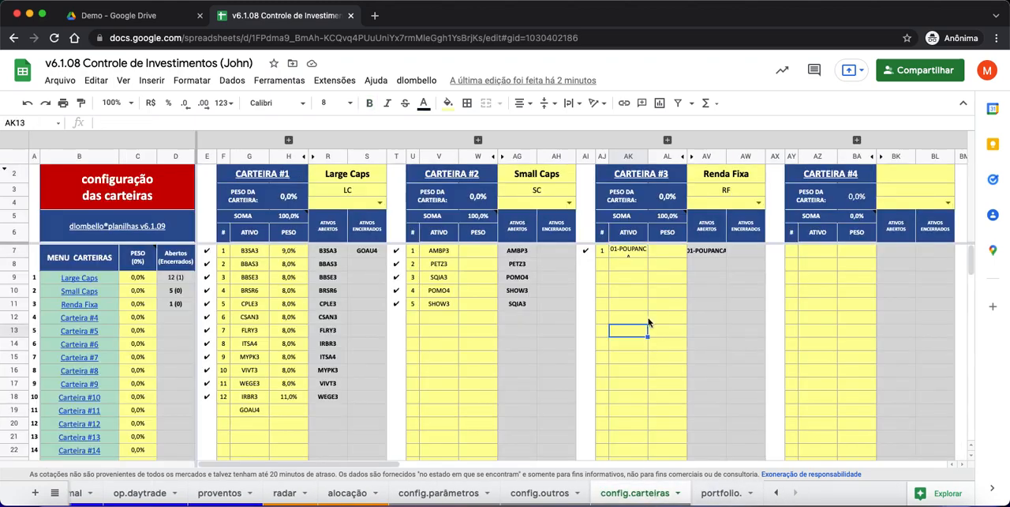
pyautogui.click(723, 178)
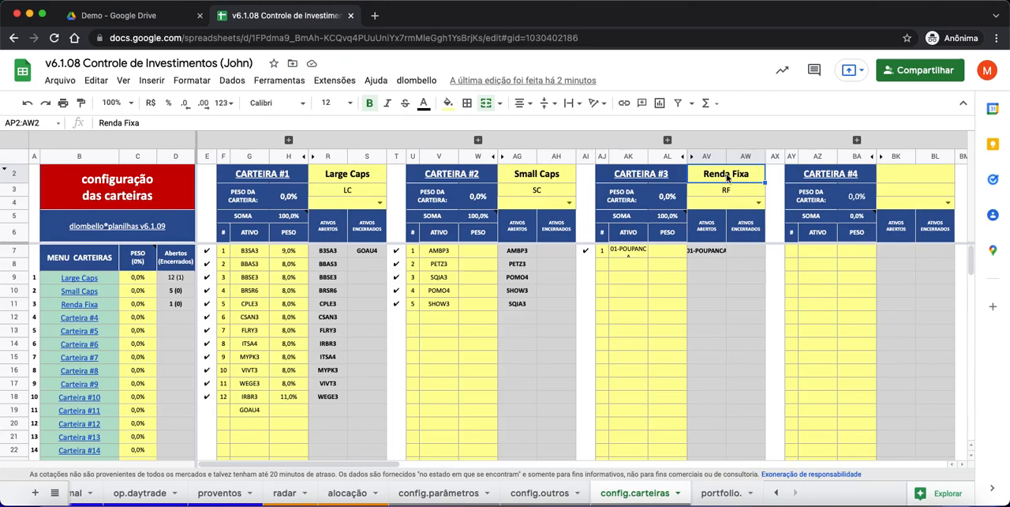
pyautogui.click(634, 253)
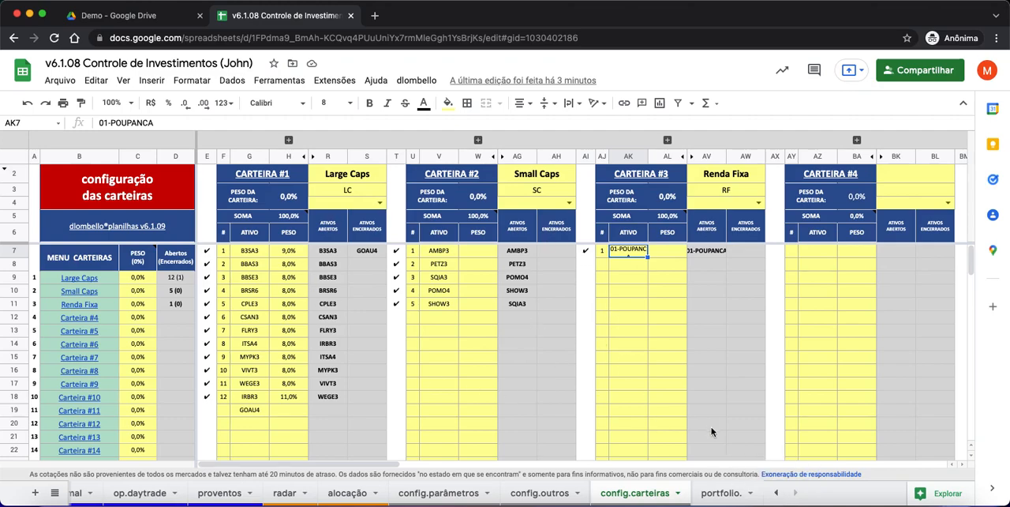
# - On the portfólio sheet, compare the Renda Fixa wallet with the RF subtotal, checking their headings and FLUXO DE CAIXA cells
pyautogui.click(780, 493)
pyautogui.click(160, 494)
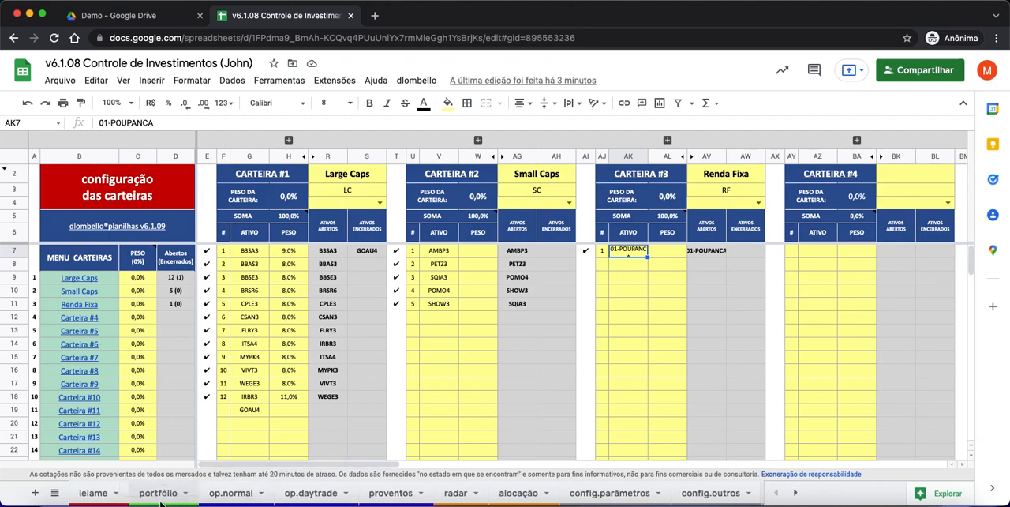
pyautogui.click(424, 320)
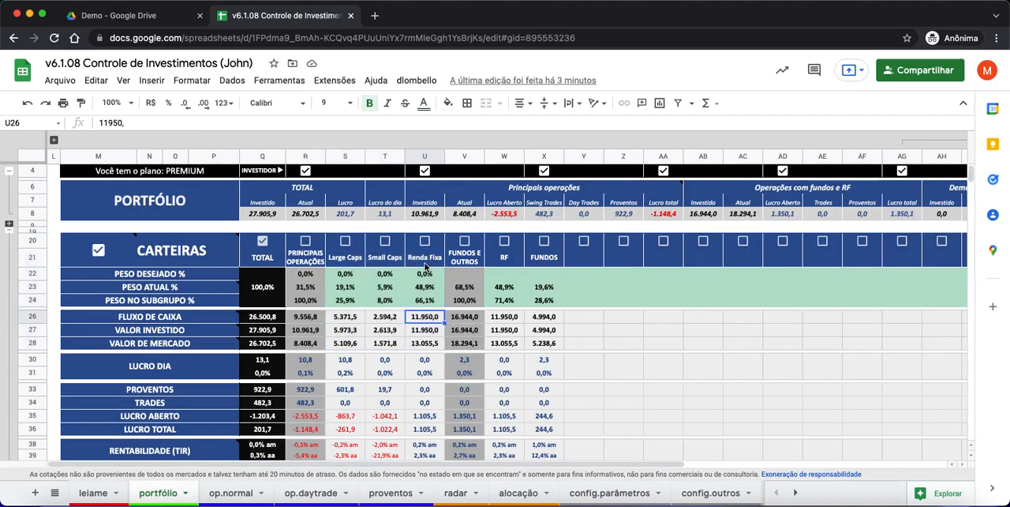
pyautogui.click(424, 260)
pyautogui.click(344, 259)
pyautogui.click(397, 262)
pyautogui.click(421, 262)
pyautogui.click(304, 262)
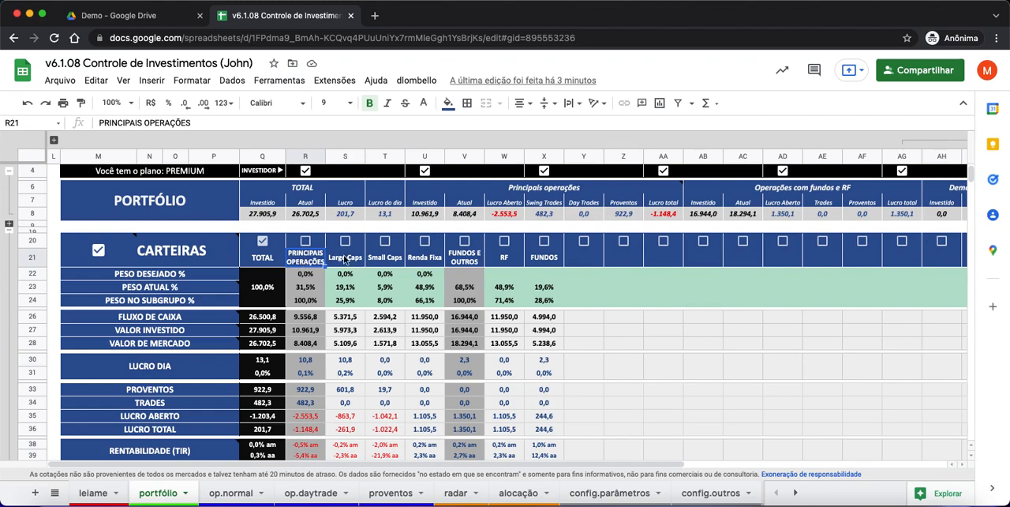
pyautogui.click(505, 261)
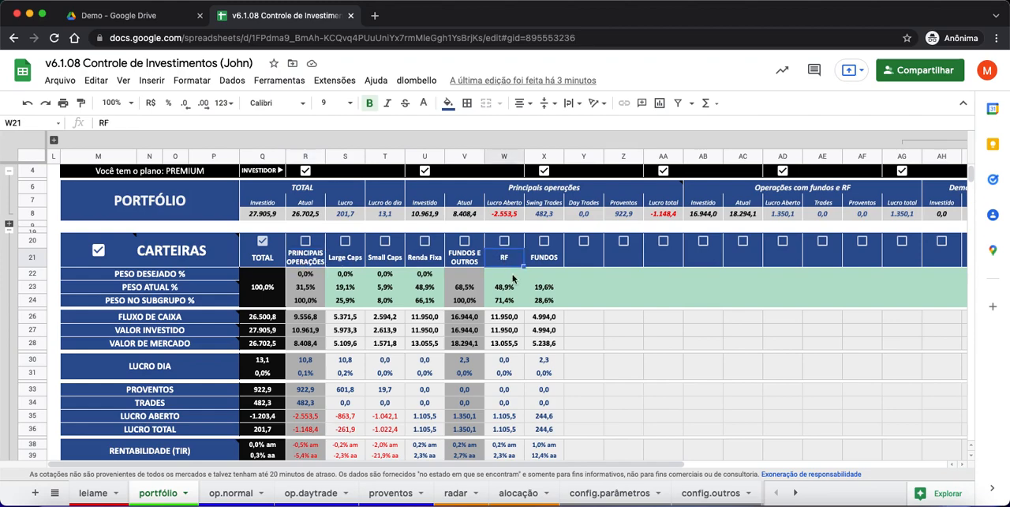
pyautogui.click(512, 319)
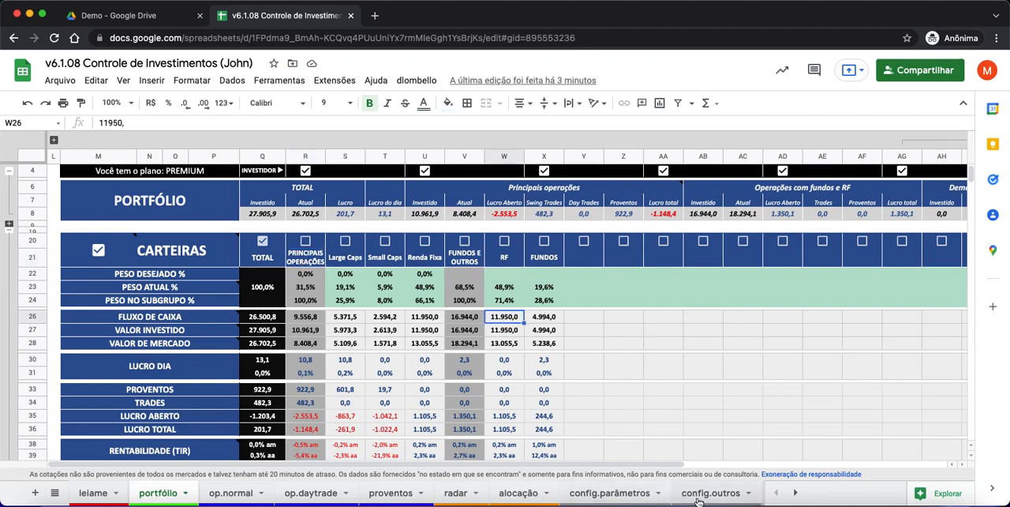
# - On the config.parâmetros sheet, rename the subtotal title in H5 as RENDA FIXA
pyautogui.click(795, 492)
pyautogui.click(442, 493)
pyautogui.click(486, 257)
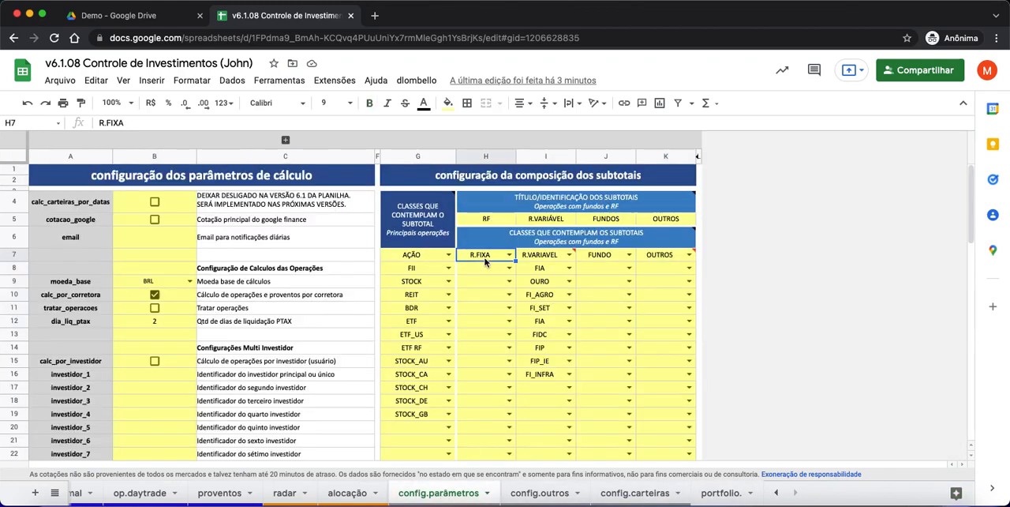
pyautogui.click(492, 221)
pyautogui.write('RENDA FIX')
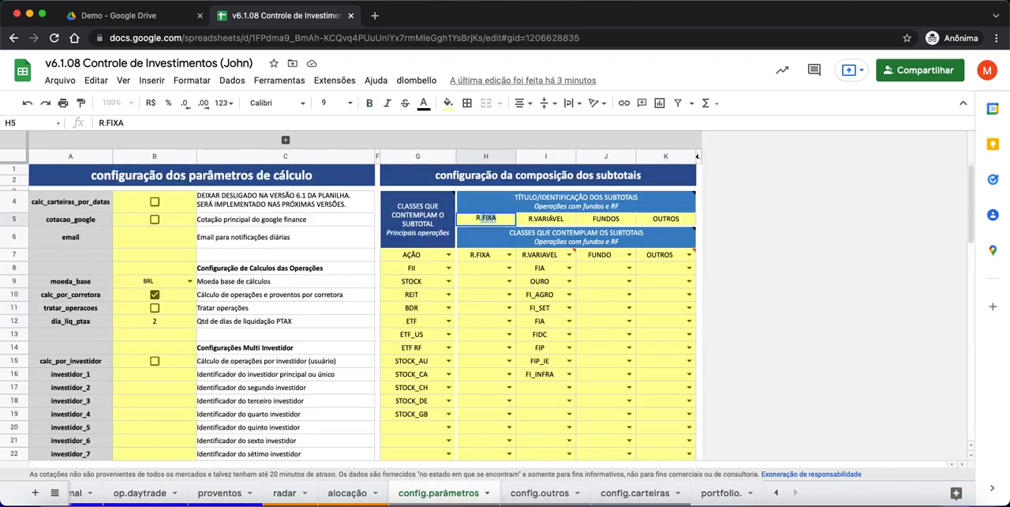
pyautogui.write('A')
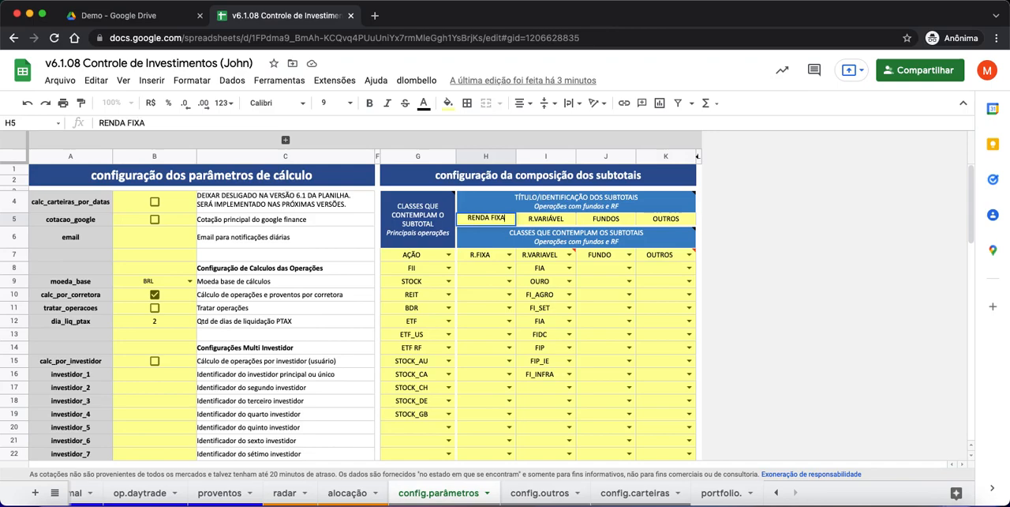
pyautogui.press('Return')
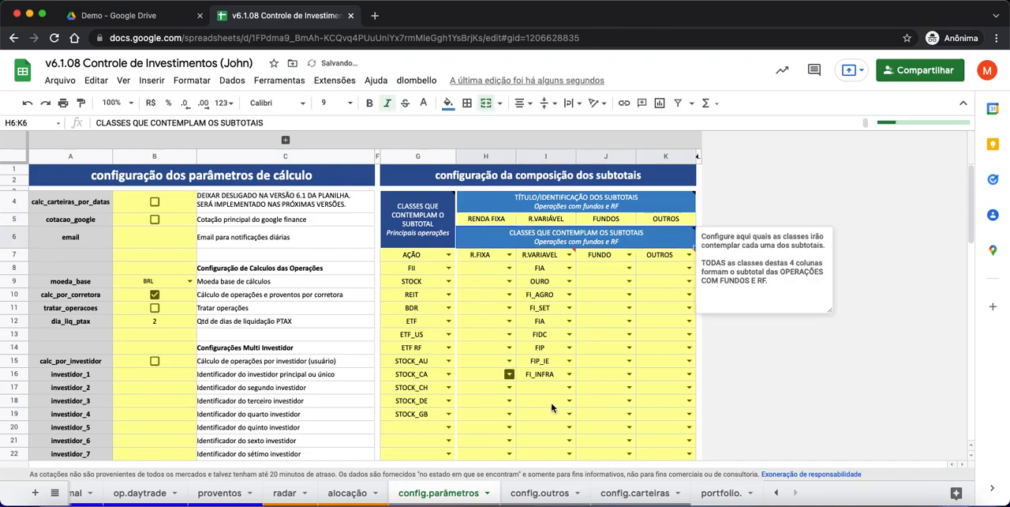
# - Check the renamed subtotal heading on the portfólio sheet against the Renda Fixa wallet and FUNDOS E OUTROS headings
pyautogui.click(776, 493)
pyautogui.click(164, 494)
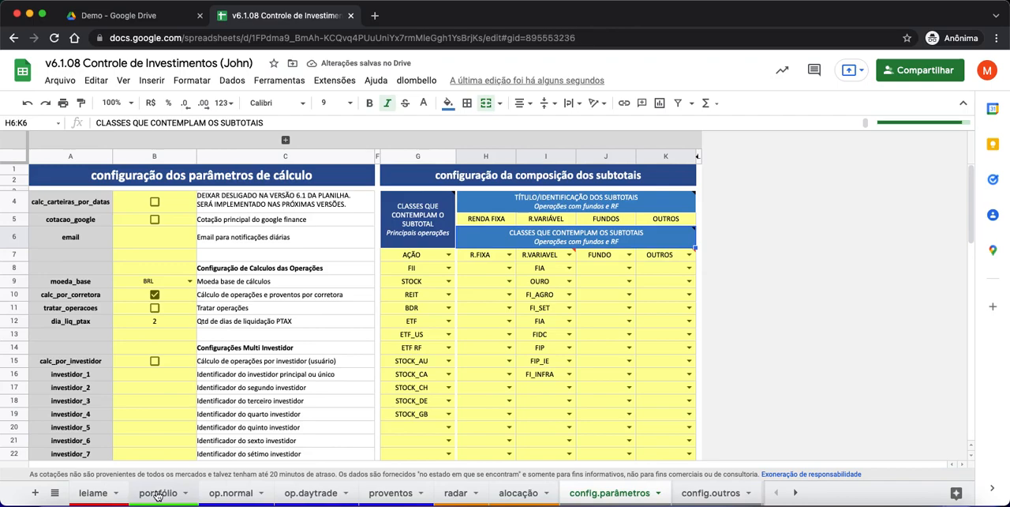
pyautogui.click(505, 259)
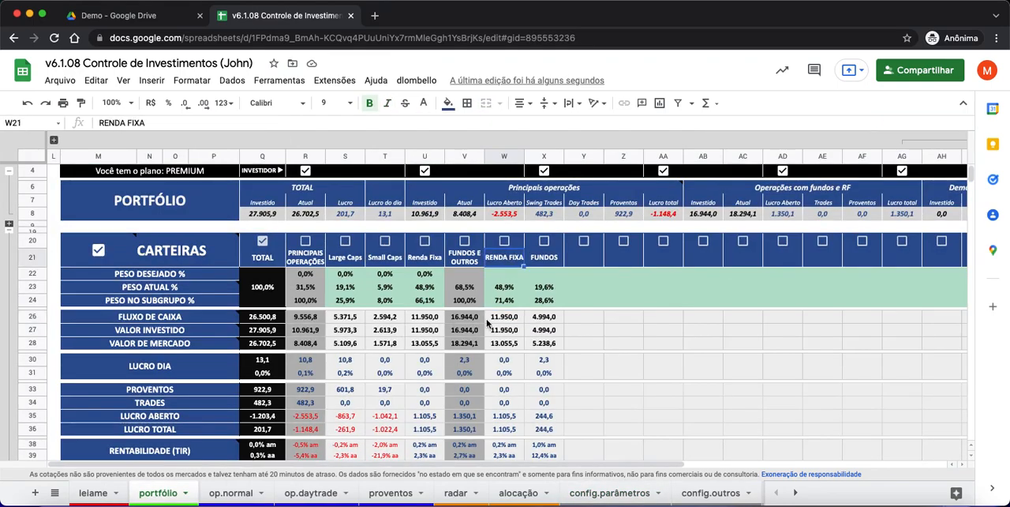
pyautogui.click(431, 261)
pyautogui.click(505, 264)
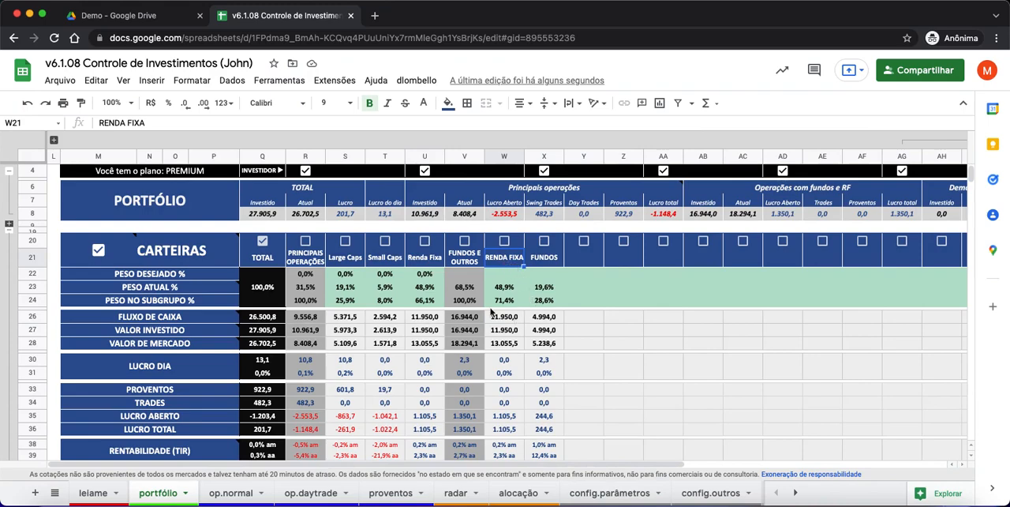
pyautogui.click(467, 257)
# - On the config.parâmetros sheet, review the asset classes and the note for the four fund and fixed-income subtotal columns
pyautogui.click(616, 493)
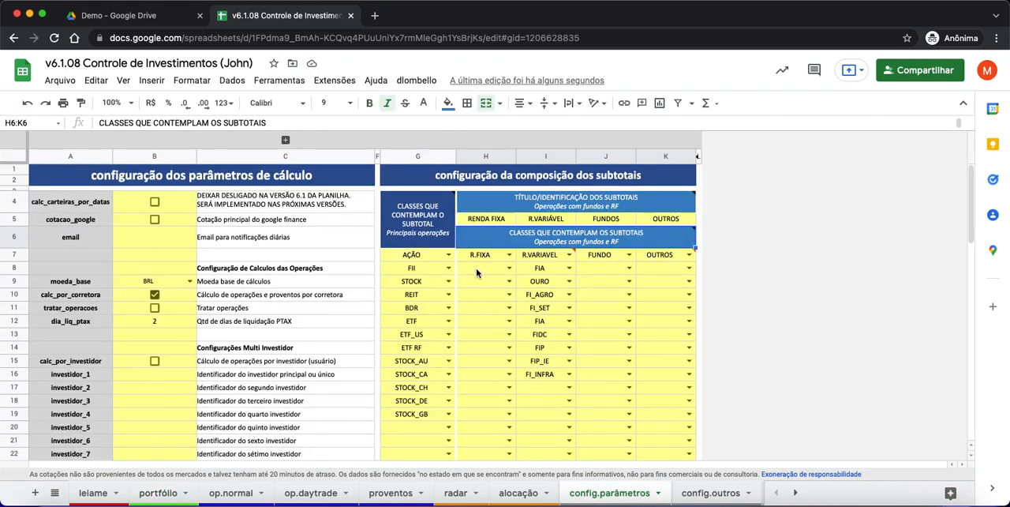
pyautogui.moveTo(477, 256); pyautogui.dragTo(475, 402)
pyautogui.moveTo(542, 256); pyautogui.dragTo(551, 397)
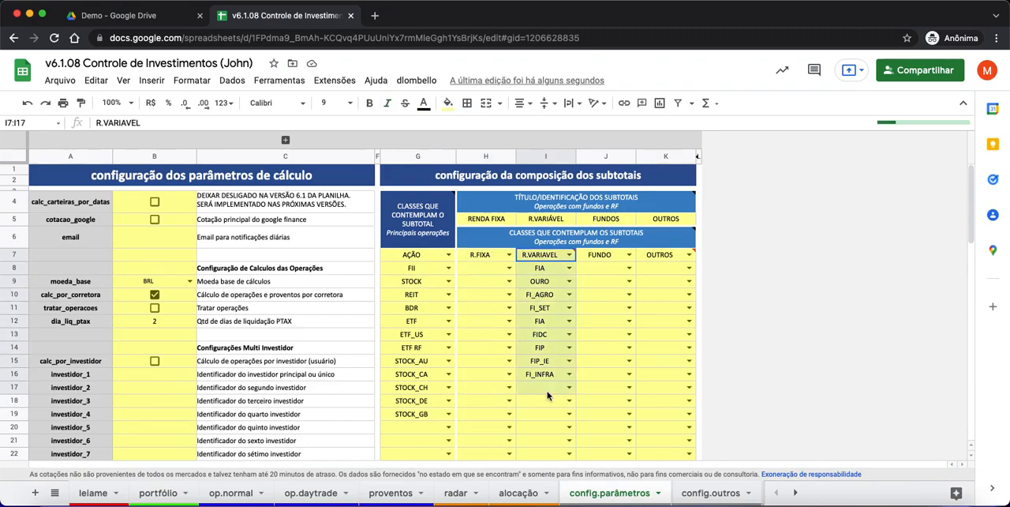
pyautogui.moveTo(607, 255); pyautogui.dragTo(598, 404)
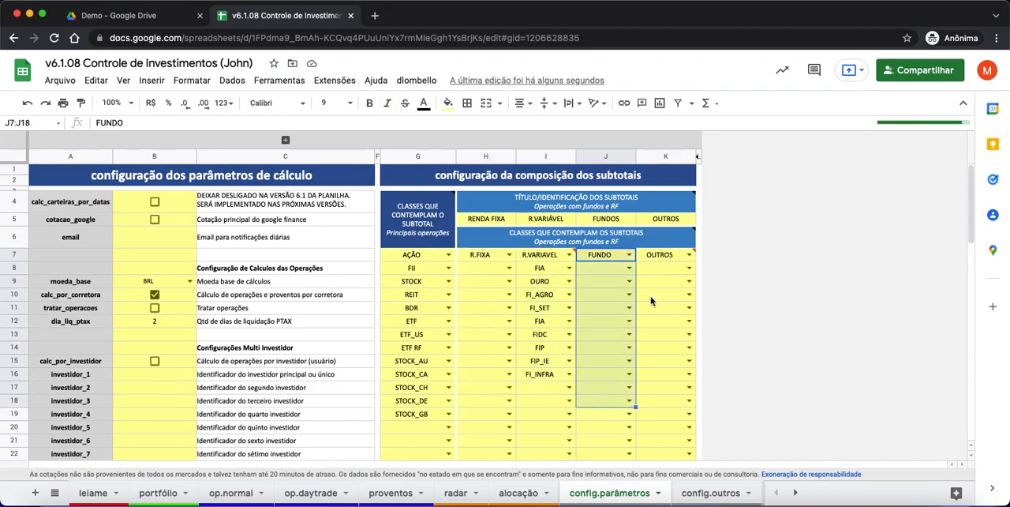
pyautogui.moveTo(663, 255); pyautogui.dragTo(663, 393)
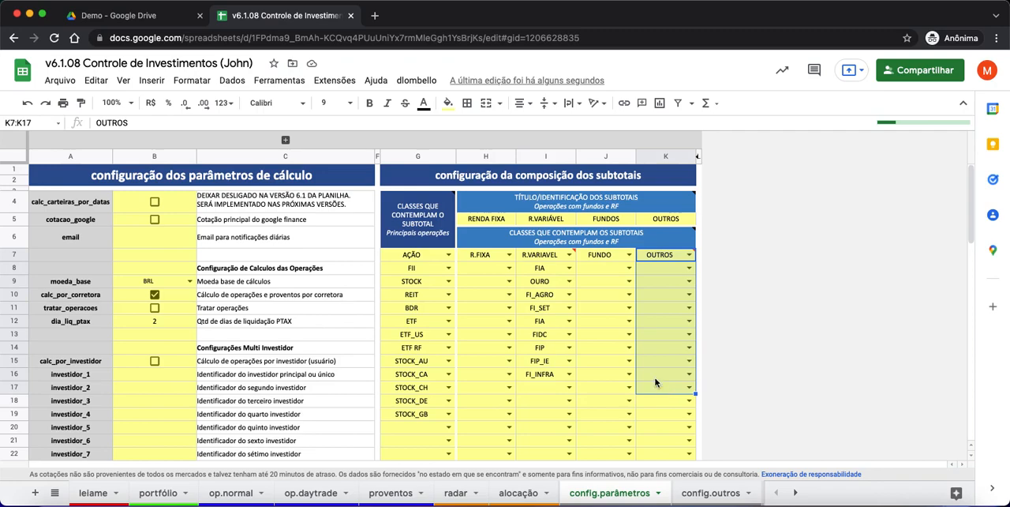
pyautogui.moveTo(618, 248)
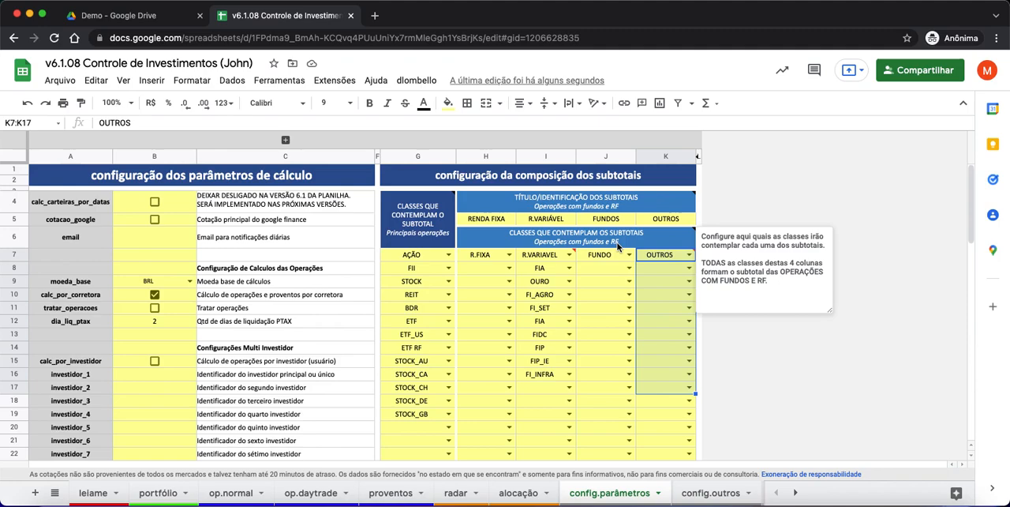
pyautogui.moveTo(480, 256); pyautogui.dragTo(473, 338)
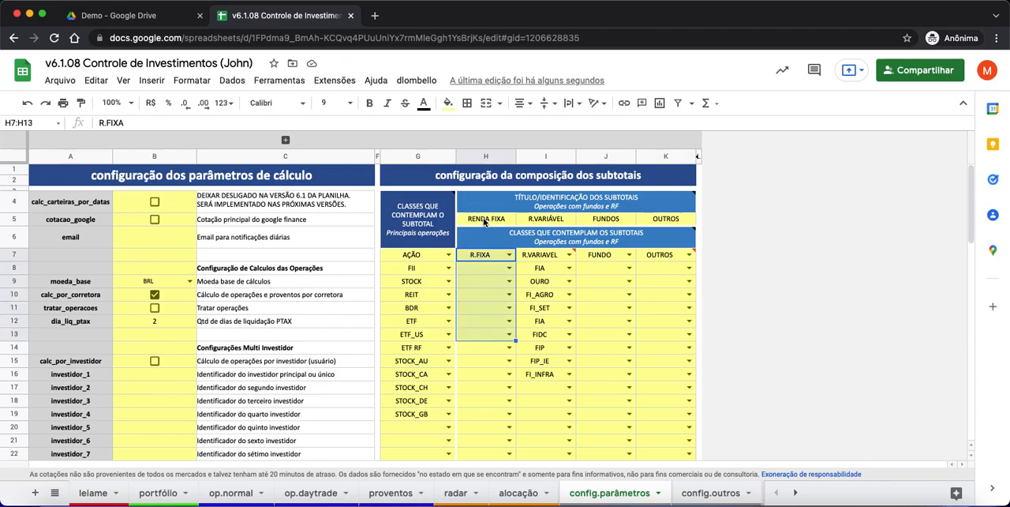
# - On the portfólio sheet, compare the cash flow, invested and market values of the Renda Fixa wallet and the RENDA FIXA subtotal
pyautogui.click(162, 491)
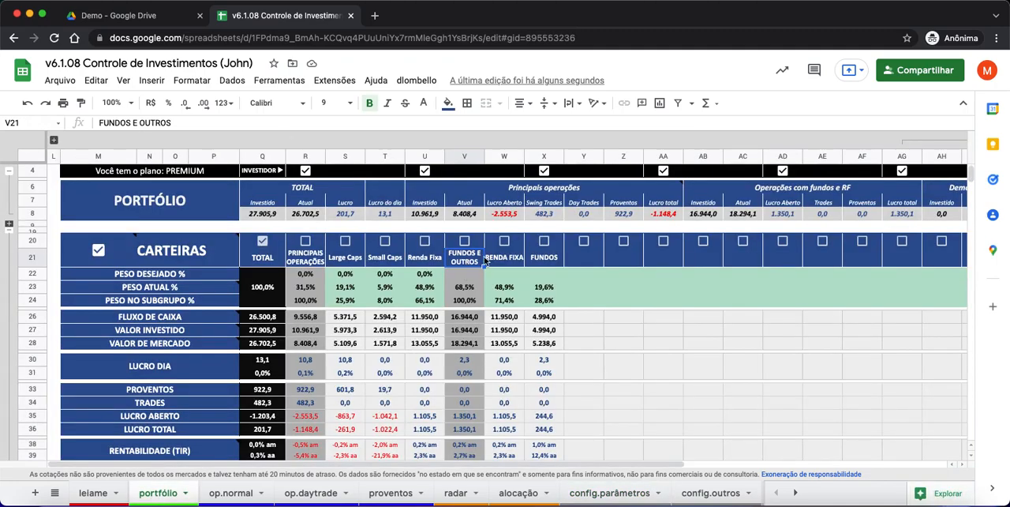
pyautogui.moveTo(509, 317); pyautogui.dragTo(504, 360)
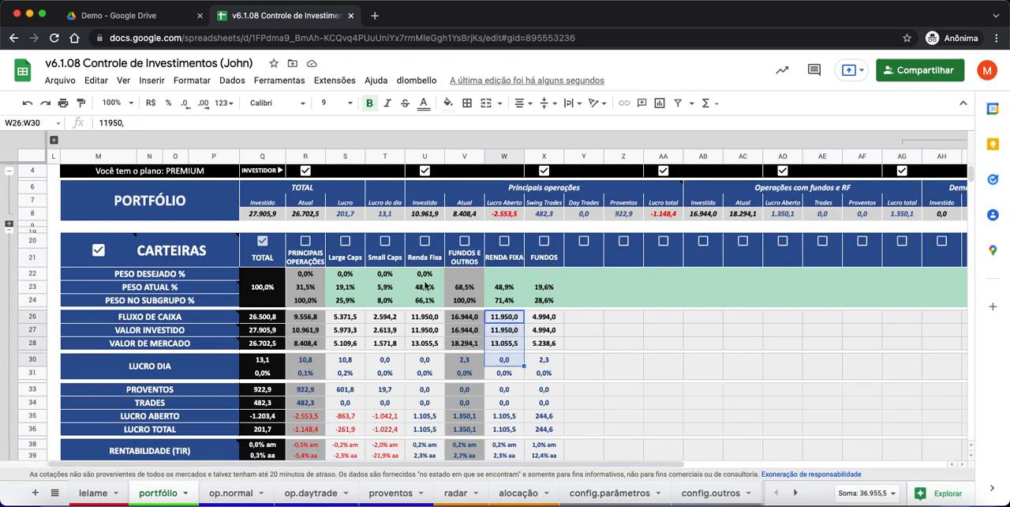
pyautogui.moveTo(425, 319); pyautogui.dragTo(420, 347)
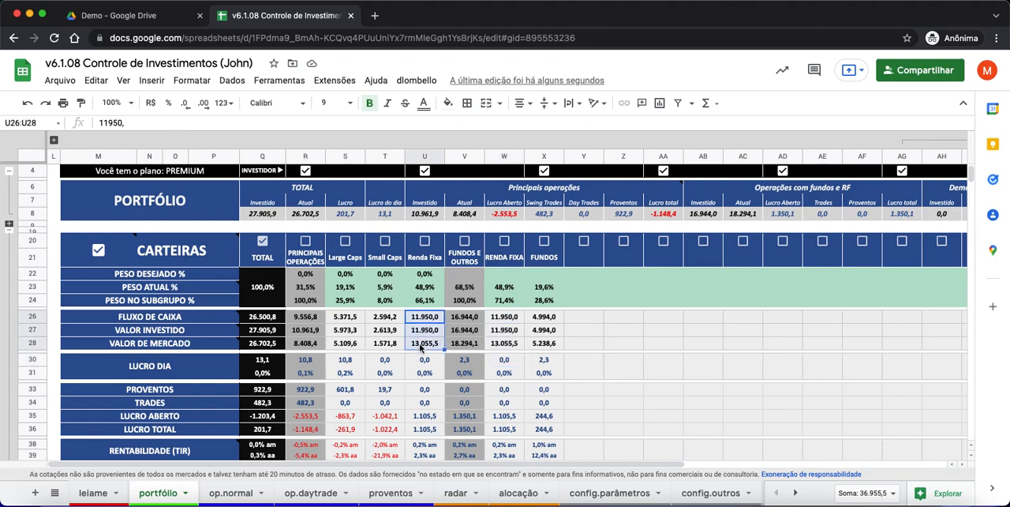
pyautogui.moveTo(505, 319); pyautogui.dragTo(509, 353)
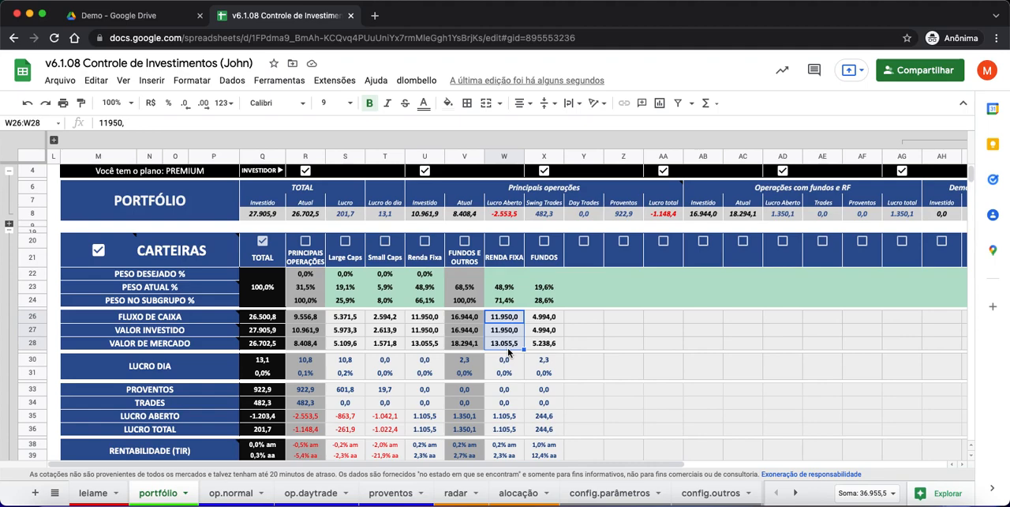
pyautogui.moveTo(426, 319); pyautogui.dragTo(433, 346)
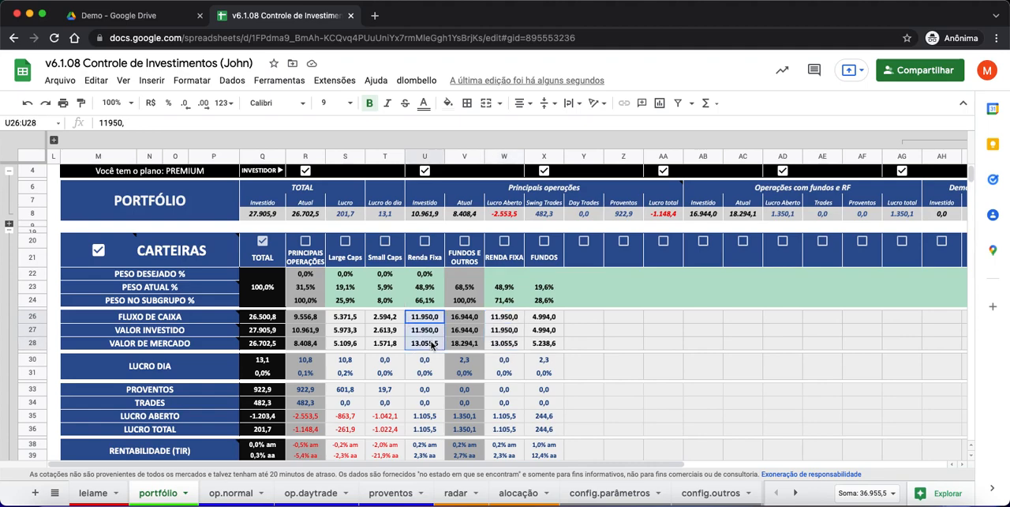
pyautogui.moveTo(502, 323); pyautogui.dragTo(507, 348)
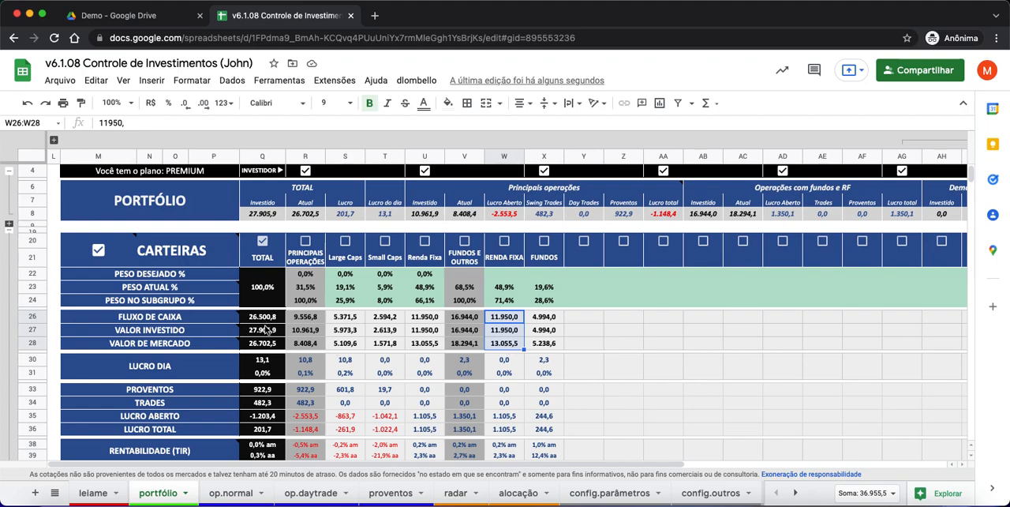
# - Examine the cash flow, invested and market values under TOTAL, PRINCIPAIS OPERAÇÕES and FUNDOS E OUTROS
pyautogui.moveTo(264, 321); pyautogui.dragTo(264, 348)
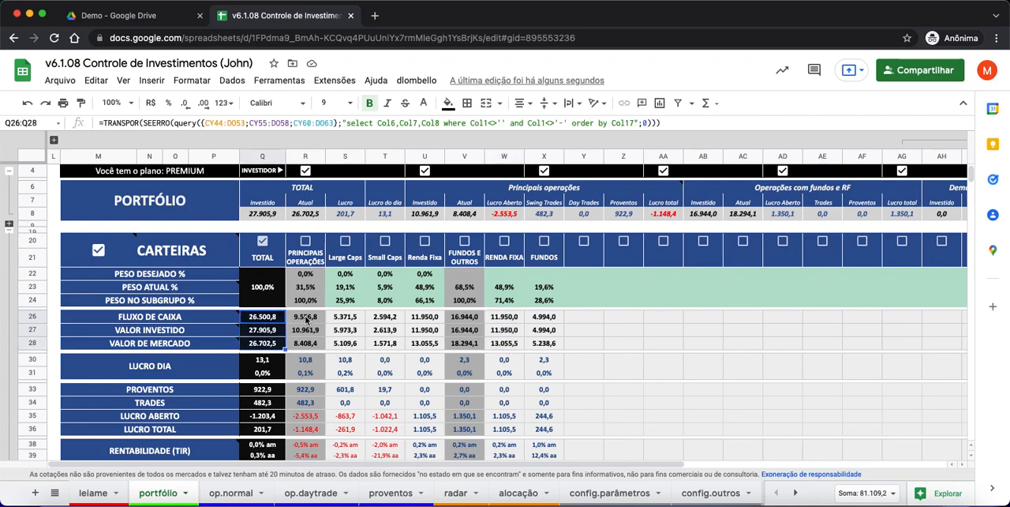
pyautogui.moveTo(308, 322); pyautogui.dragTo(307, 348)
pyautogui.click(462, 321)
pyautogui.moveTo(465, 343); pyautogui.dragTo(464, 348)
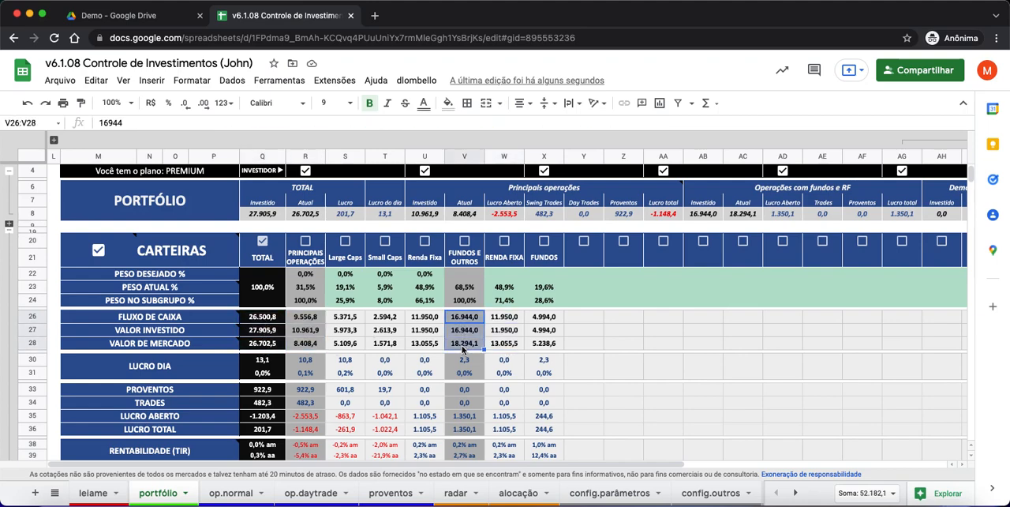
# - Compare the FLUXO DE CAIXA cells of both fixed-income columns with those of PRINCIPAIS OPERAÇÕES and FUNDOS E OUTROS
pyautogui.click(506, 322)
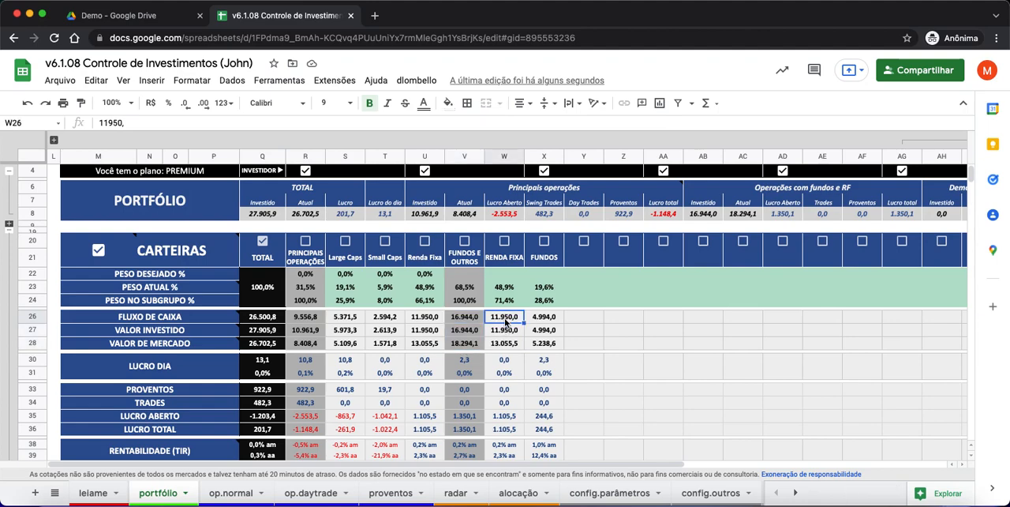
pyautogui.click(424, 324)
pyautogui.click(500, 324)
pyautogui.click(432, 322)
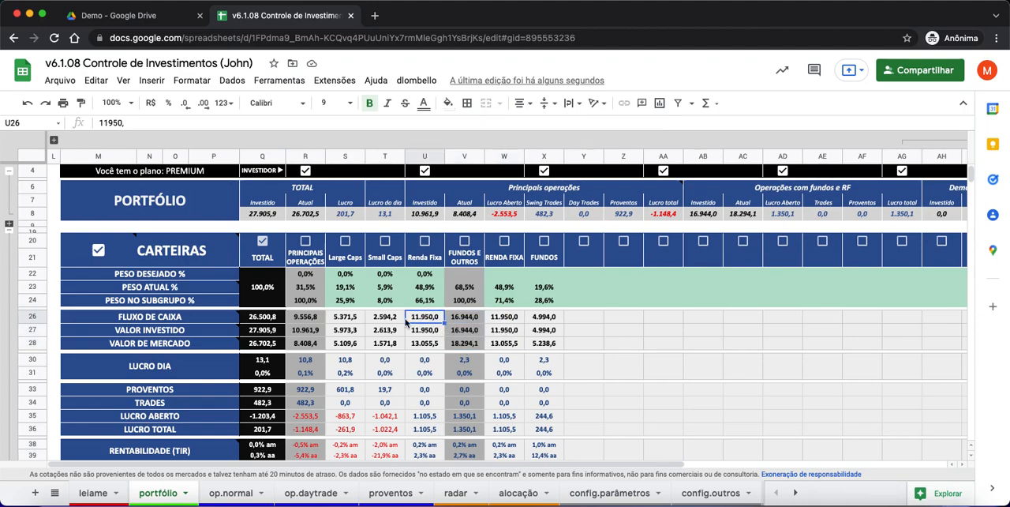
pyautogui.click(318, 319)
pyautogui.click(457, 323)
pyautogui.click(311, 324)
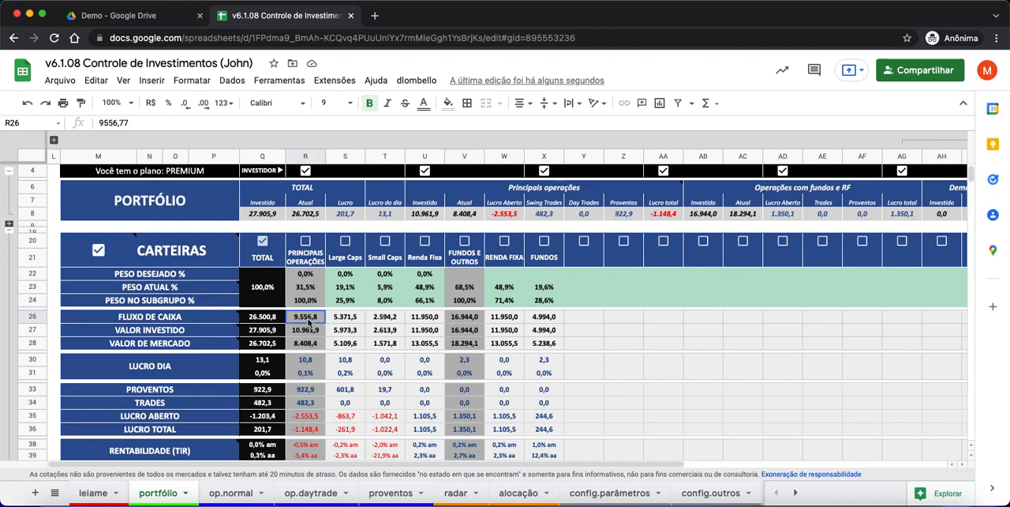
pyautogui.click(461, 323)
pyautogui.click(507, 322)
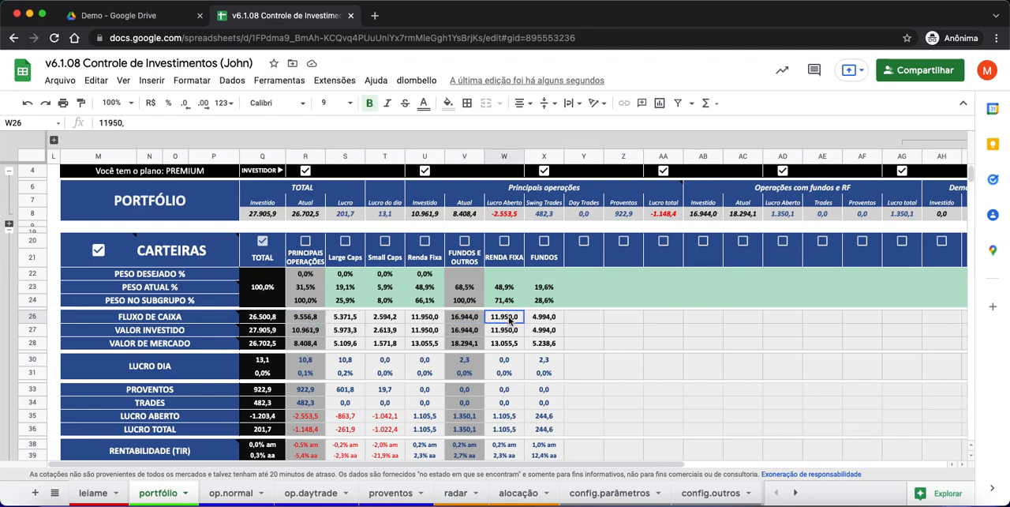
# - Examine the FUNDOS E OUTROS and PRINCIPAIS OPERAÇÕES values in rows 26 to 28 alongside their component columns
pyautogui.moveTo(464, 322); pyautogui.dragTo(464, 348)
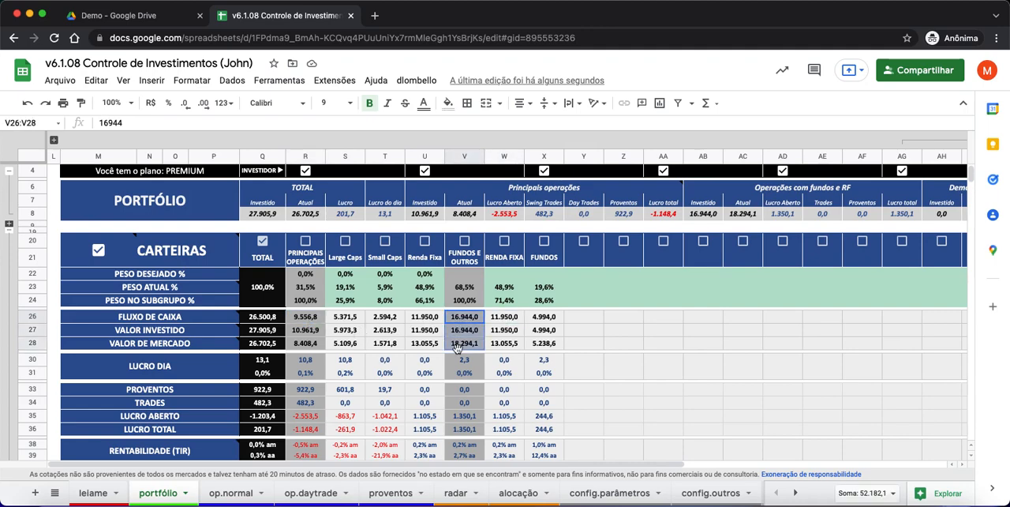
pyautogui.click(512, 321)
pyautogui.click(541, 322)
pyautogui.moveTo(308, 318); pyautogui.dragTo(310, 345)
pyautogui.moveTo(345, 318); pyautogui.dragTo(426, 344)
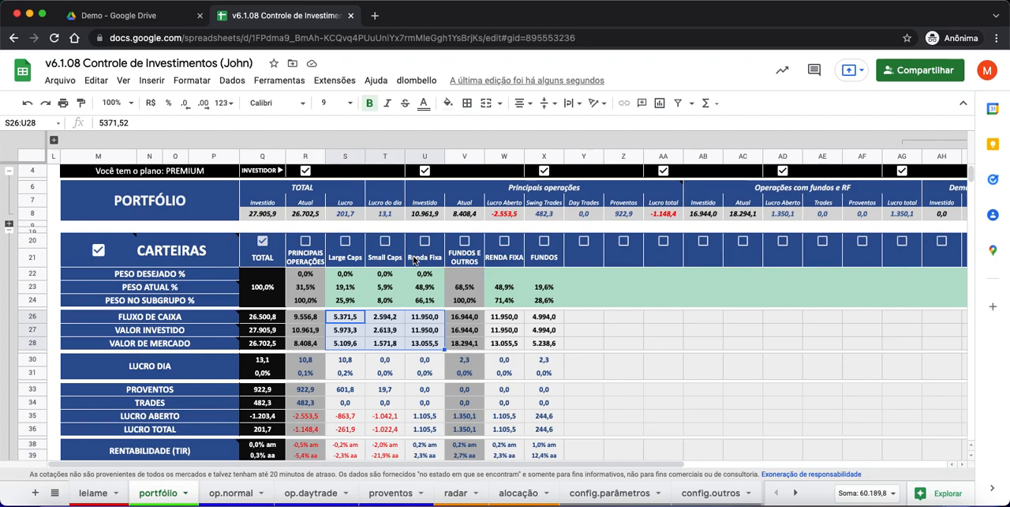
# - Examine the FLUXO DE CAIXA values of the Large Caps, Small Caps and Renda Fixa wallets, and Renda Fixa's invested value
pyautogui.click(394, 321)
pyautogui.click(351, 319)
pyautogui.click(381, 320)
pyautogui.click(421, 320)
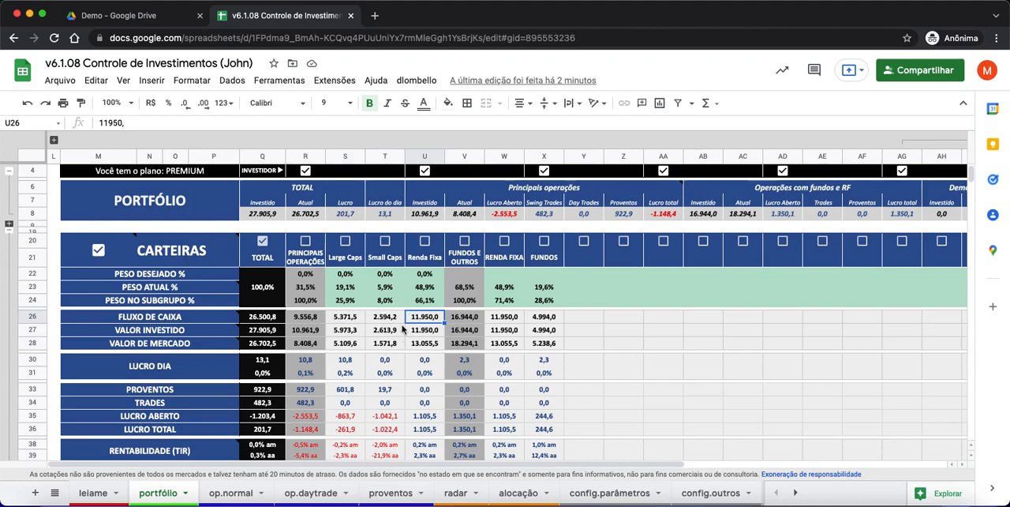
pyautogui.click(427, 332)
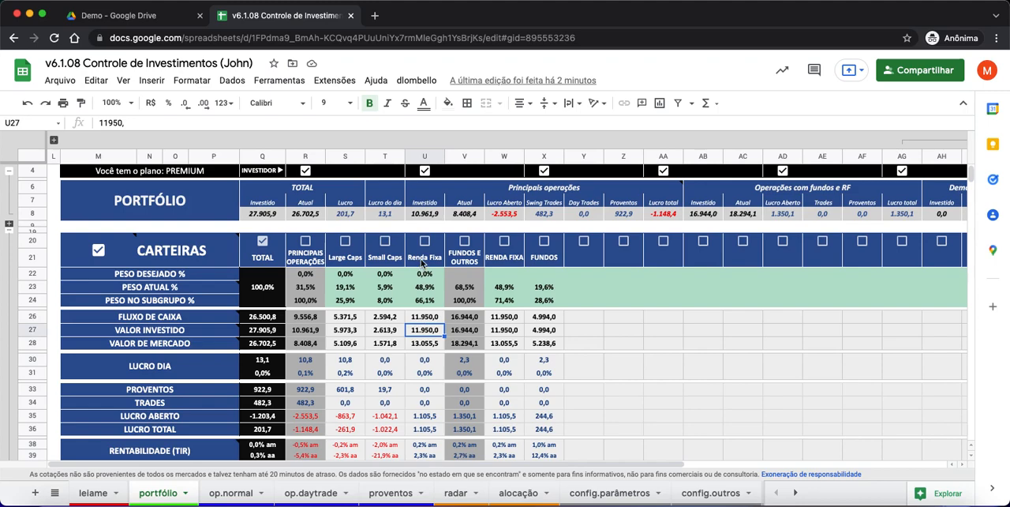
# - Compare the Renda Fixa wallet's values in rows 26 to 28 with those of PRINCIPAIS OPERAÇÕES and the FUNDOS E OUTROS cash flow
pyautogui.scroll(-1, 427, 416)
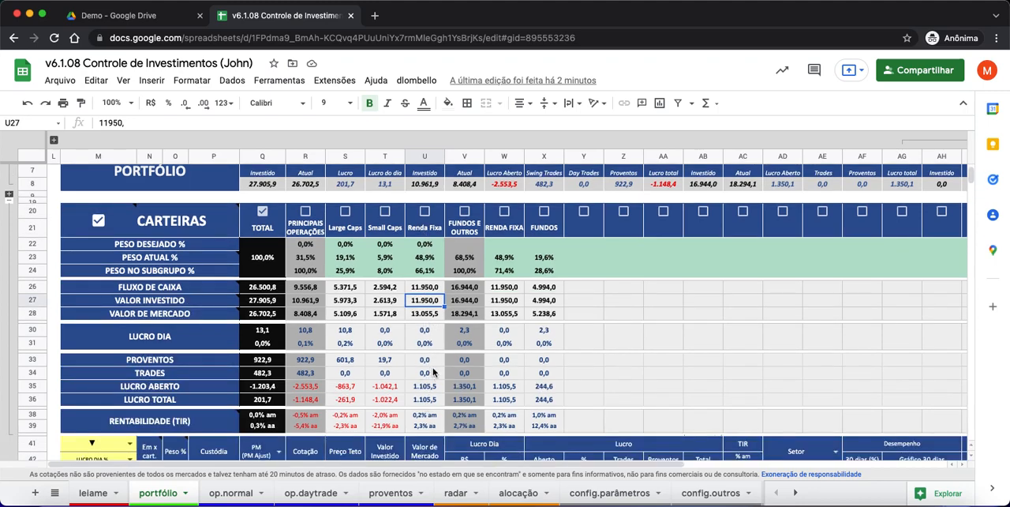
pyautogui.scroll(2, 434, 371)
pyautogui.click(425, 273)
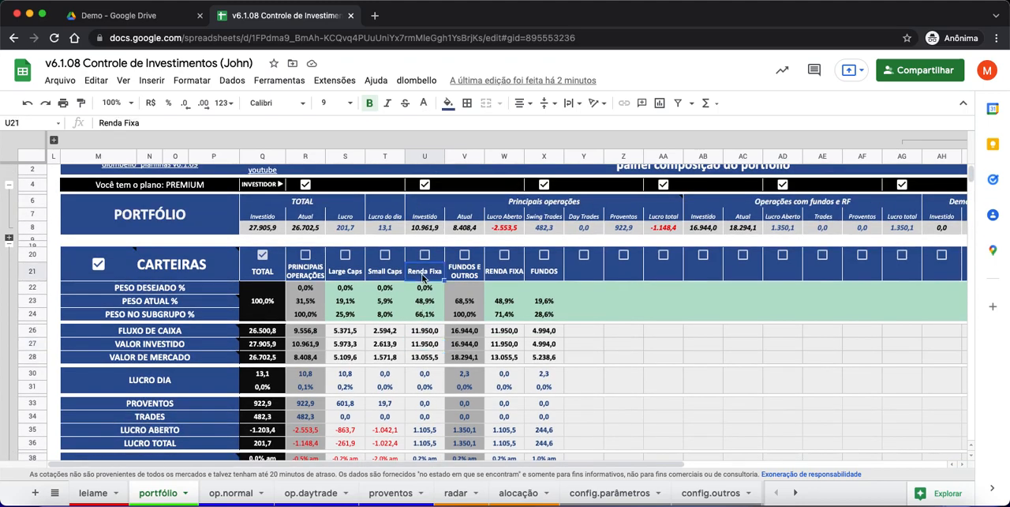
pyautogui.moveTo(424, 332); pyautogui.dragTo(425, 357)
pyautogui.moveTo(306, 331); pyautogui.dragTo(310, 361)
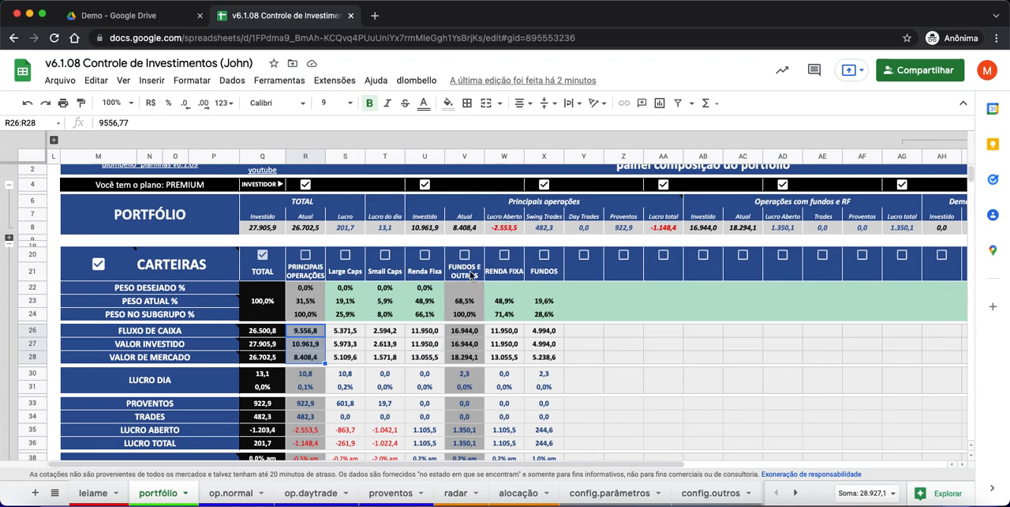
pyautogui.click(468, 331)
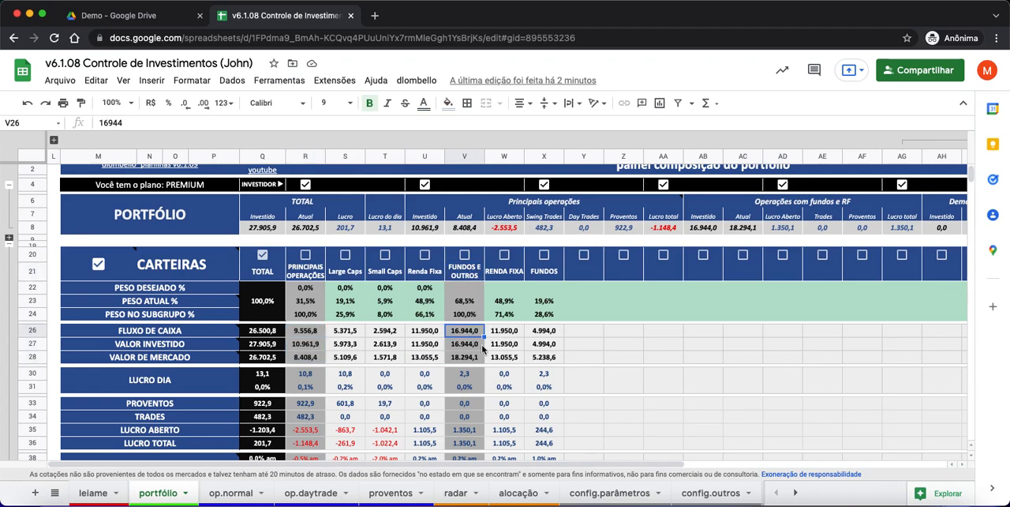
# - On the config.parâmetros sheet, clear the R.FIXA class in H7 and the RENDA FIXA subtotal title in H5
pyautogui.click(599, 499)
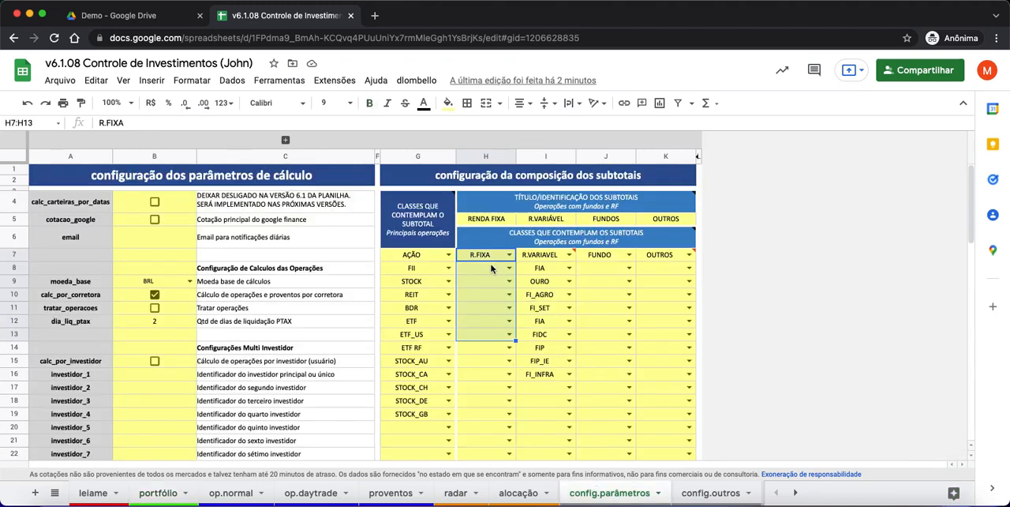
pyautogui.click(487, 261)
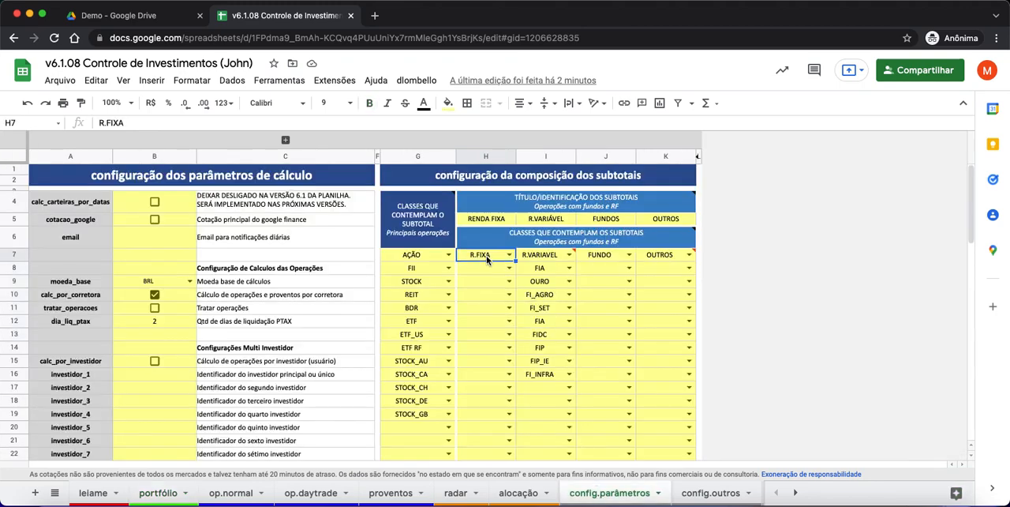
pyautogui.press('Delete')
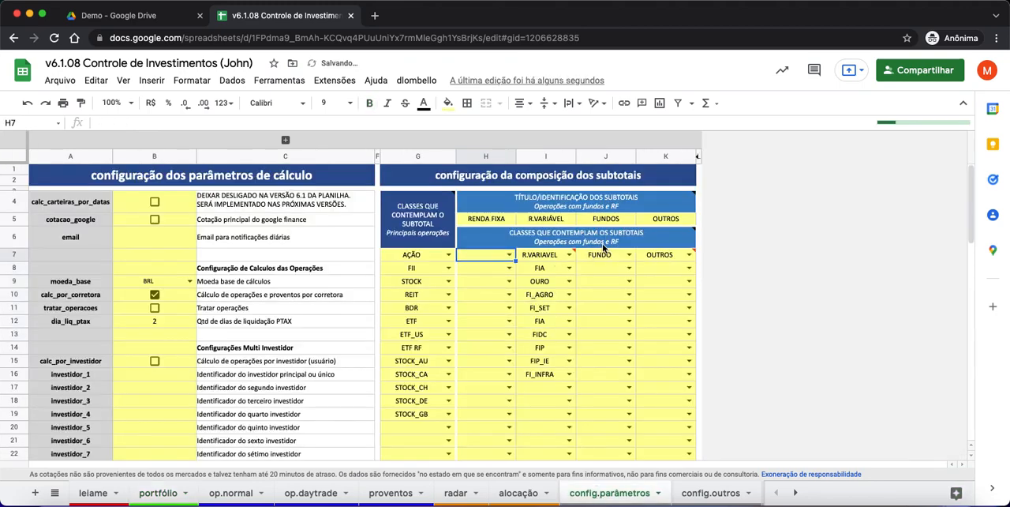
pyautogui.moveTo(602, 243)
pyautogui.click(493, 222)
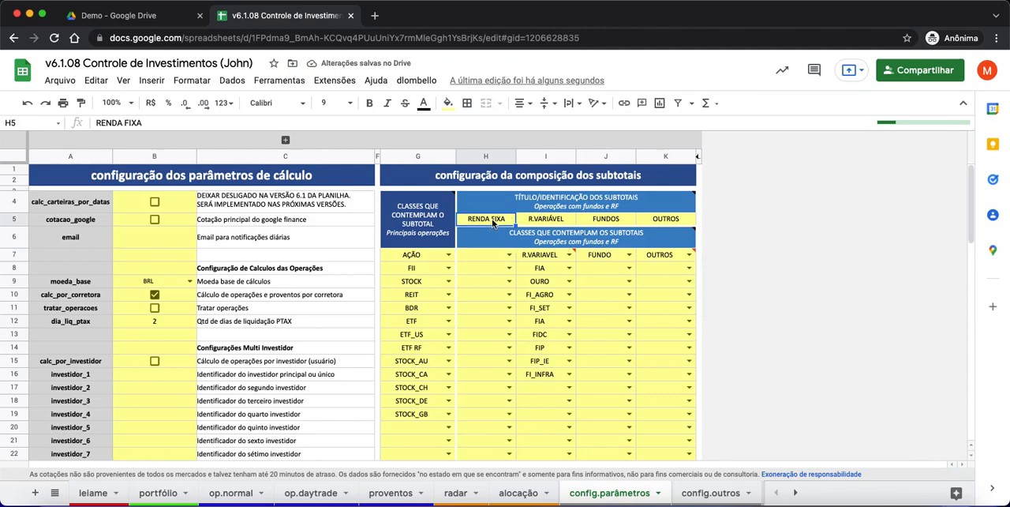
pyautogui.press('Delete')
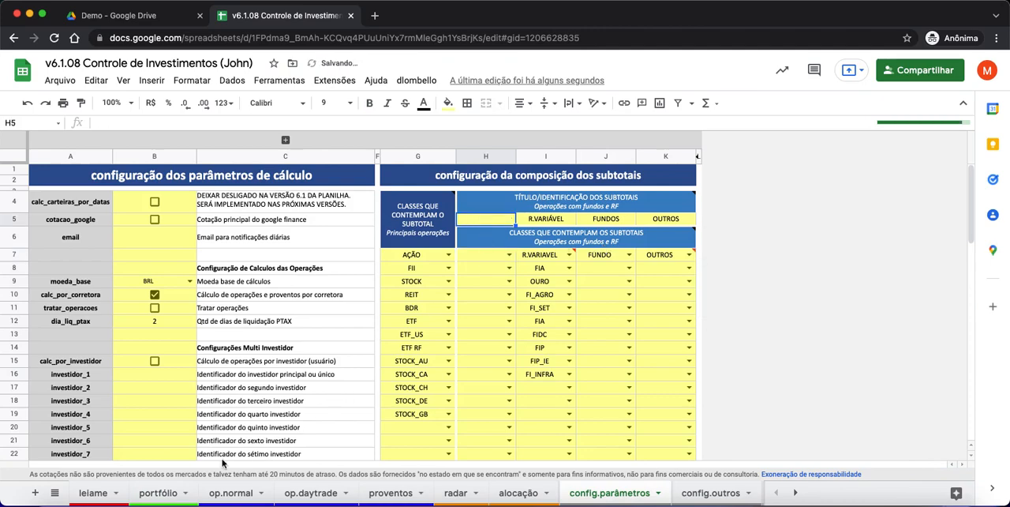
# - On the portfólio sheet, compare the FLUXO DE CAIXA values of Renda Fixa, PRINCIPAIS OPERAÇÕES, FUNDOS E OUTROS and TOTAL
pyautogui.click(167, 493)
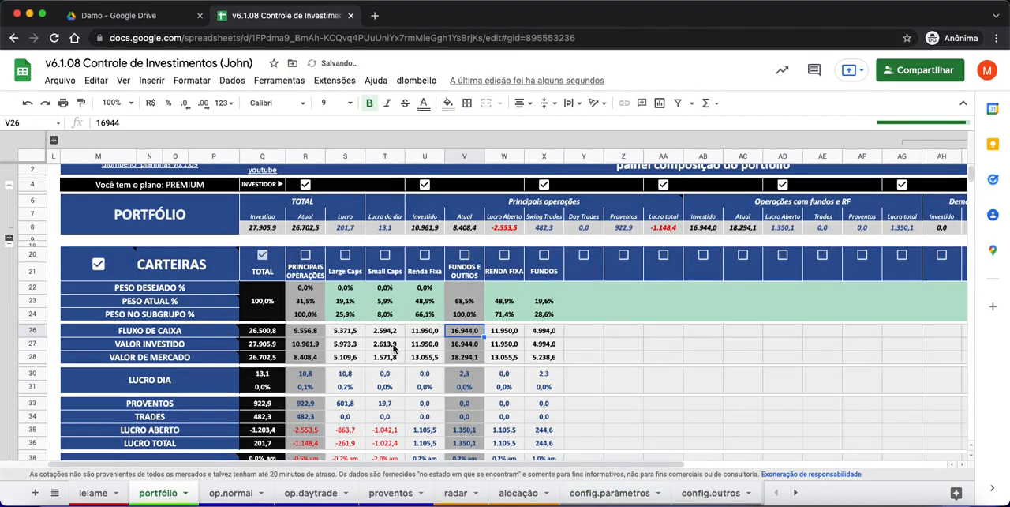
pyautogui.click(429, 274)
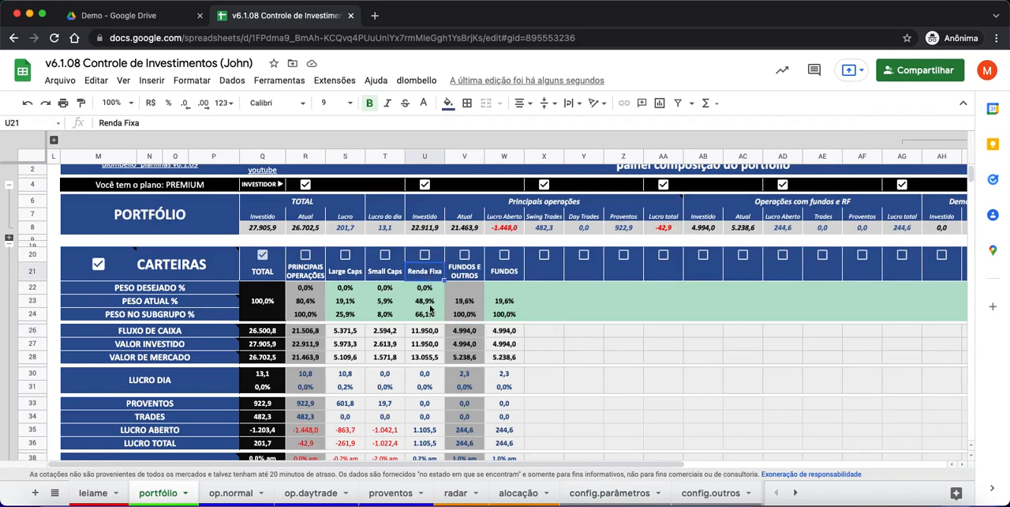
pyautogui.click(430, 332)
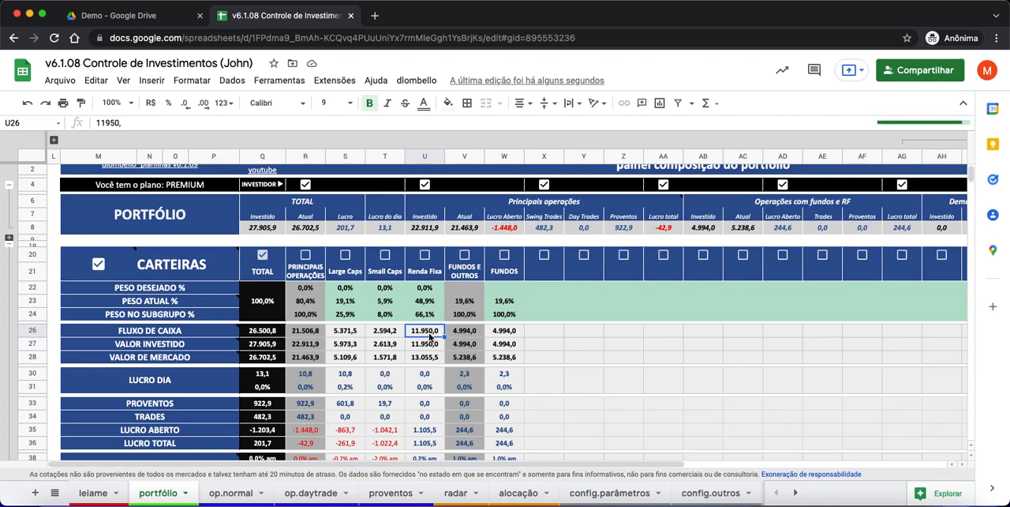
pyautogui.click(305, 332)
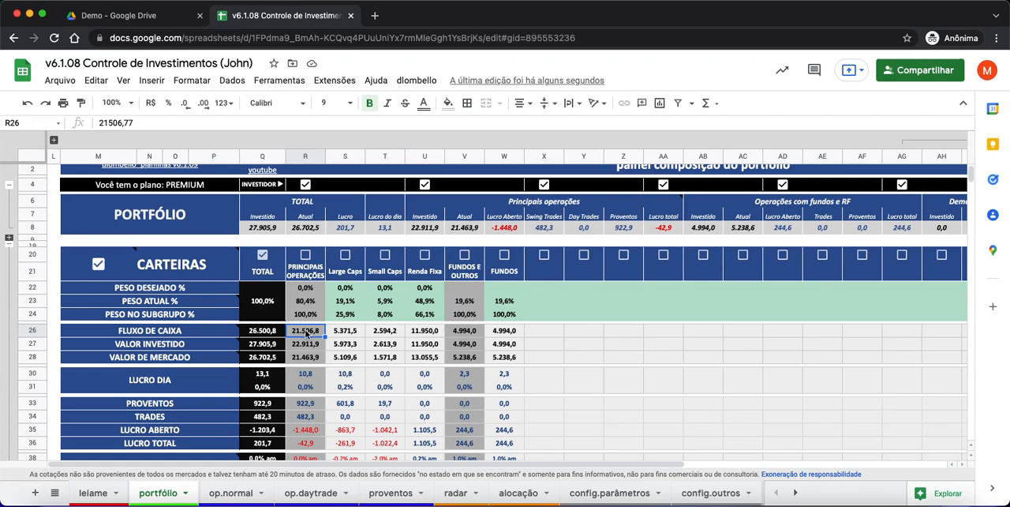
pyautogui.click(268, 333)
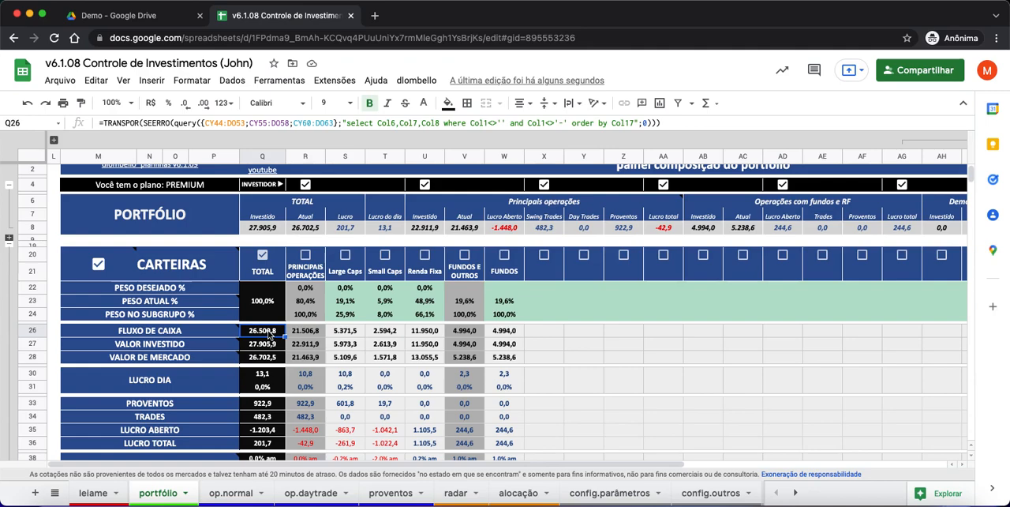
pyautogui.click(306, 335)
pyautogui.click(468, 333)
pyautogui.click(305, 329)
pyautogui.click(463, 335)
pyautogui.click(274, 332)
# - Compare the Investido and Atual summary values in row 8 with the invested and market values of TOTAL, PRINCIPAIS OPERAÇÕES and FUNDOS E OUTROS
pyautogui.moveTo(272, 229); pyautogui.dragTo(304, 232)
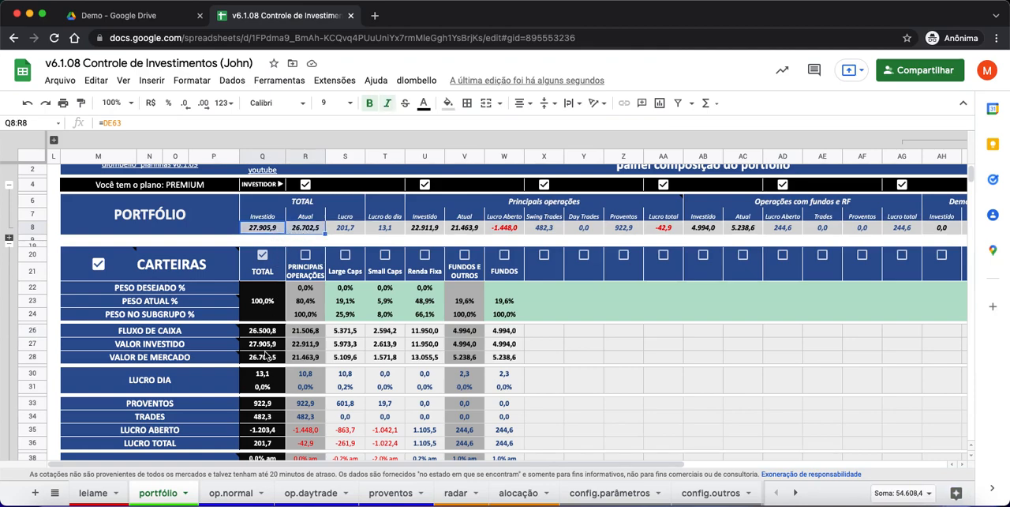
pyautogui.moveTo(267, 345); pyautogui.dragTo(268, 360)
pyautogui.moveTo(430, 229); pyautogui.dragTo(463, 230)
pyautogui.moveTo(313, 350); pyautogui.dragTo(315, 360)
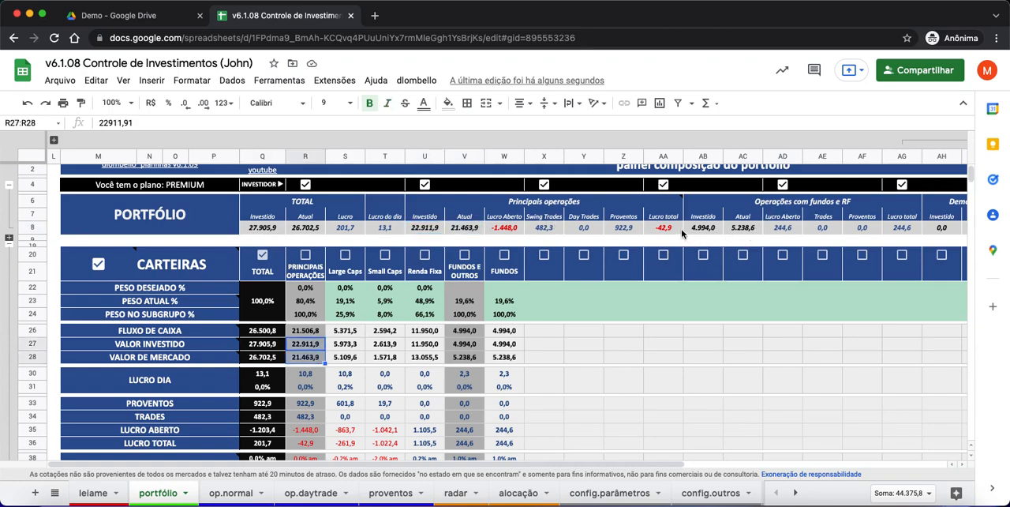
pyautogui.moveTo(704, 227); pyautogui.dragTo(733, 223)
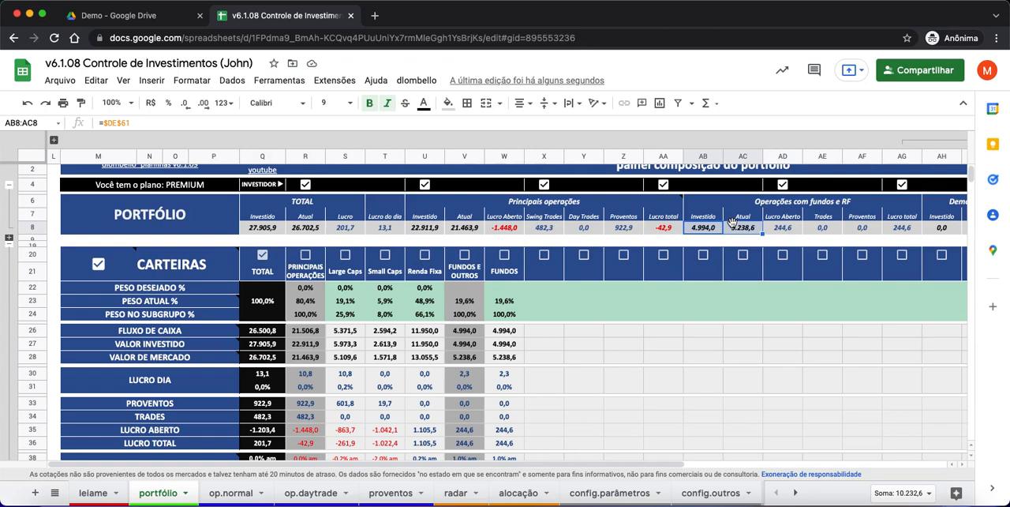
pyautogui.moveTo(473, 346); pyautogui.dragTo(468, 360)
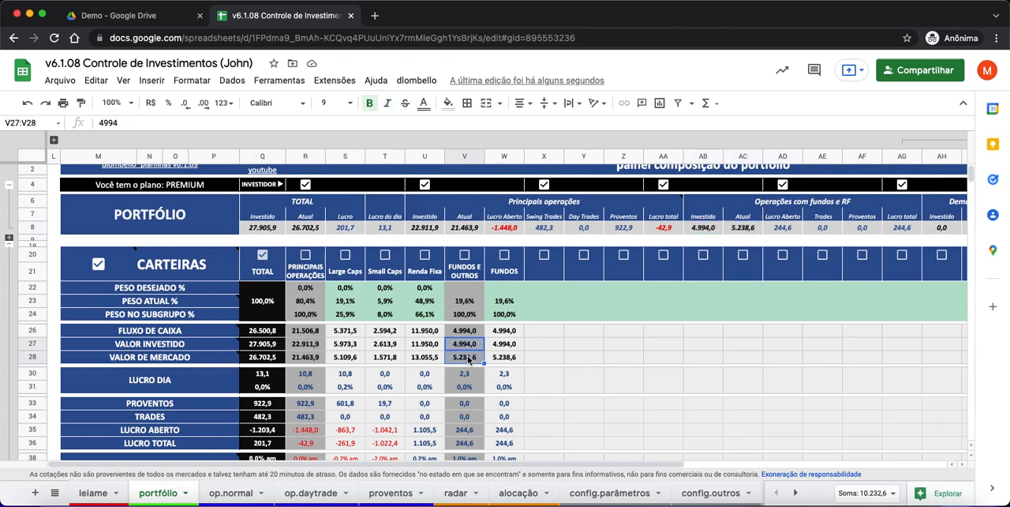
# - On the config.parâmetros sheet, title the subtotal in H5 RF and set its class in H7 to R.FIXA
pyautogui.click(596, 492)
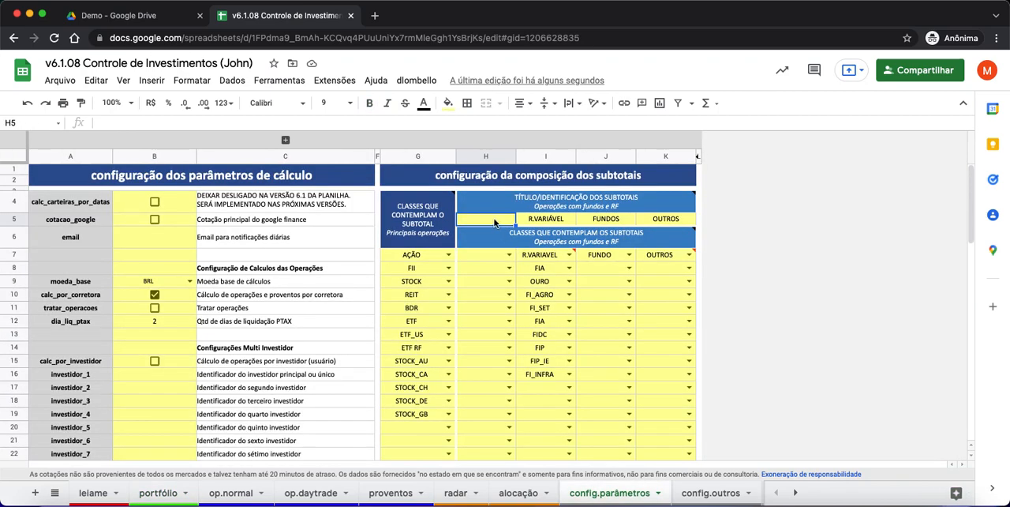
pyautogui.write('RF')
pyautogui.press('Return')
pyautogui.press('Return')
pyautogui.write('R.FI')
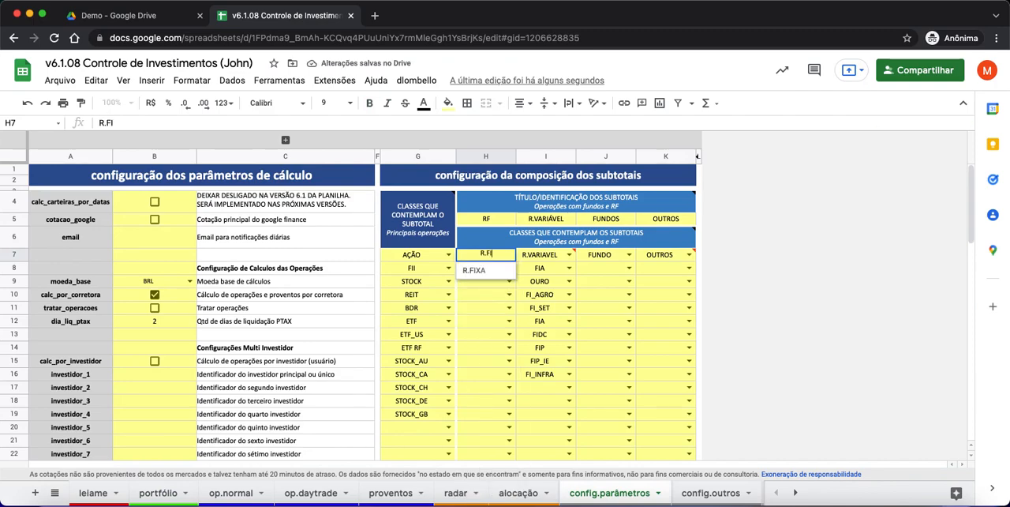
pyautogui.write('XA')
pyautogui.press('Return')
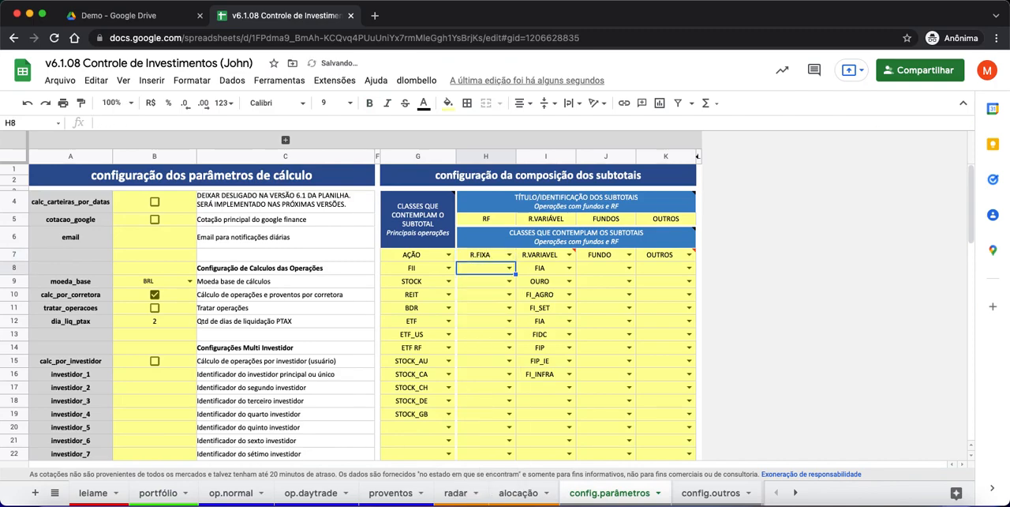
# - On the portfólio sheet, check the RF subtotal column and compare its FLUXO DE CAIXA with Renda Fixa and PRINCIPAIS OPERAÇÕES
pyautogui.click(150, 494)
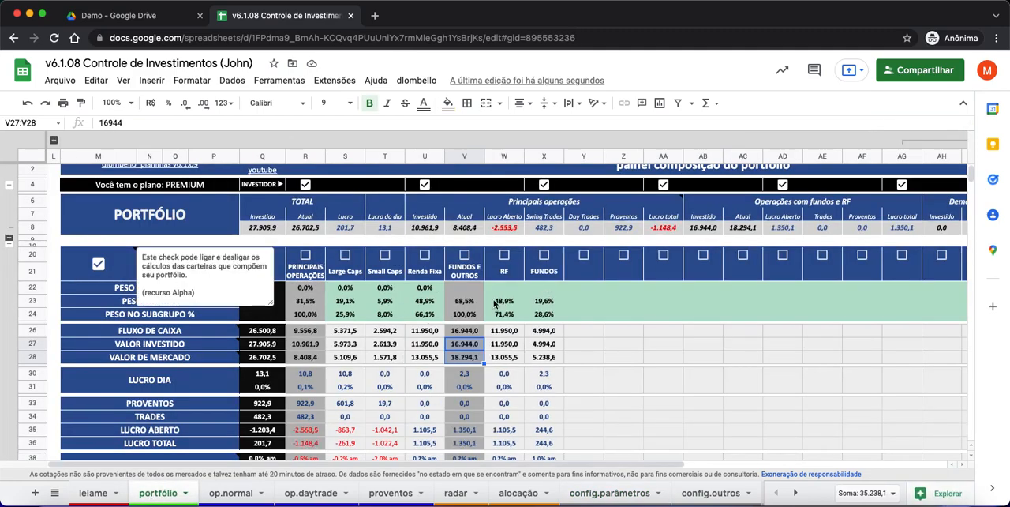
pyautogui.click(515, 278)
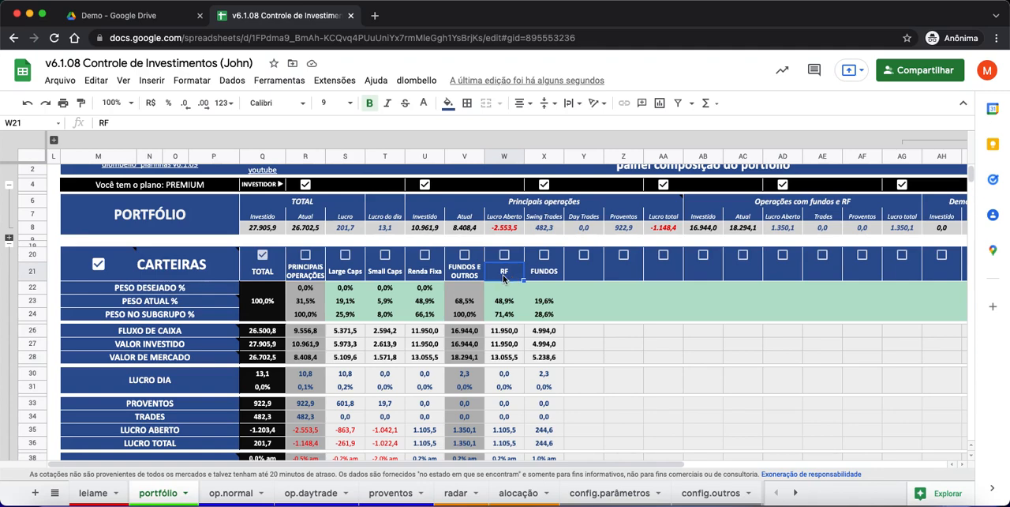
pyautogui.click(424, 335)
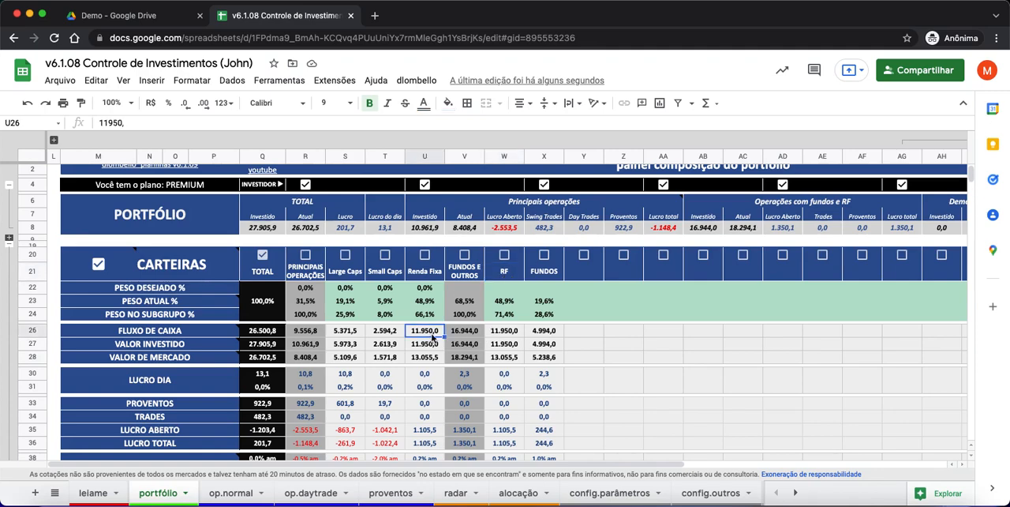
pyautogui.click(500, 332)
pyautogui.click(306, 335)
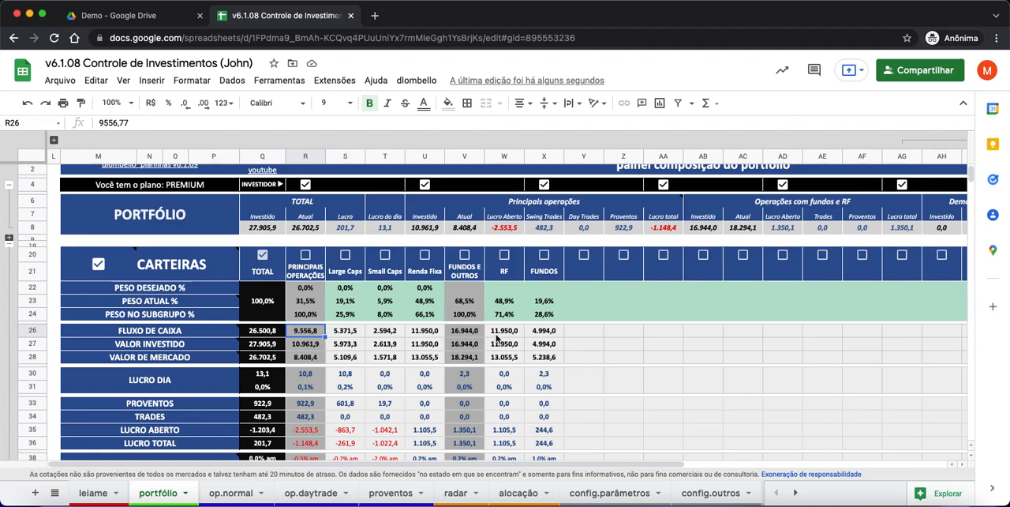
# - Open the config.carteiras sheet to examine the assets assigned to the Large Caps, Small Caps and Renda Fixa wallets
pyautogui.click(610, 495)
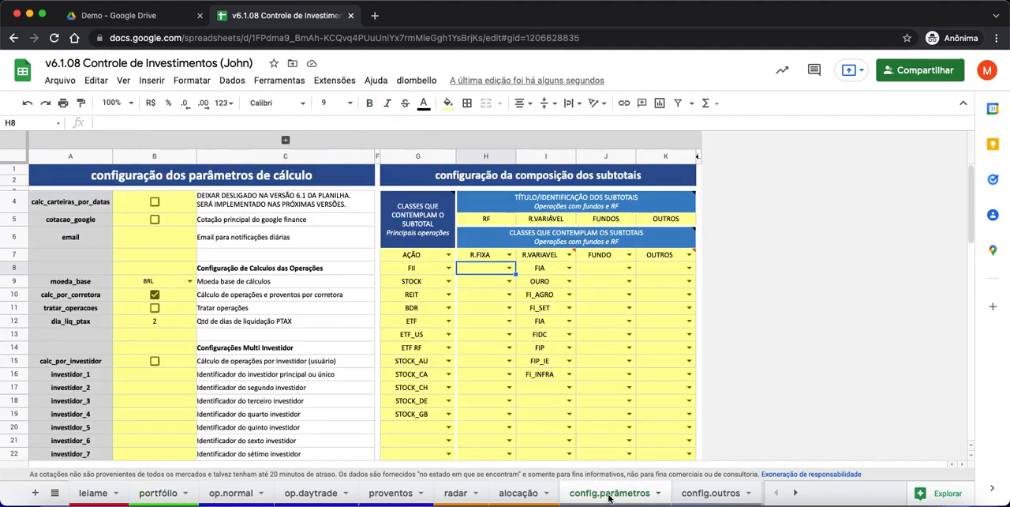
pyautogui.click(796, 494)
pyautogui.click(796, 494)
pyautogui.click(655, 494)
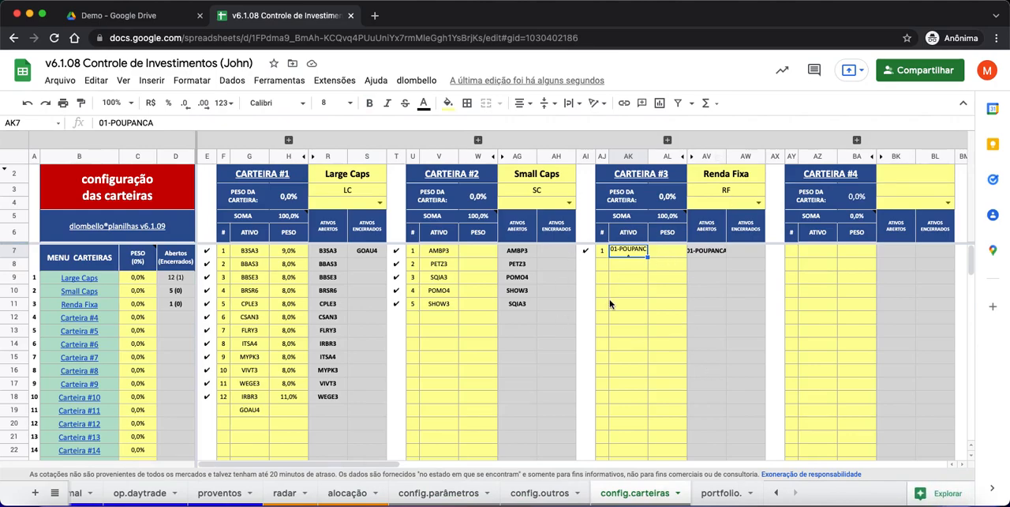
# - On the config.parâmetros sheet, examine the Principais operações classes in G7:G19 and the fund and fixed-income classes in H7:K16
pyautogui.click(778, 493)
pyautogui.click(608, 493)
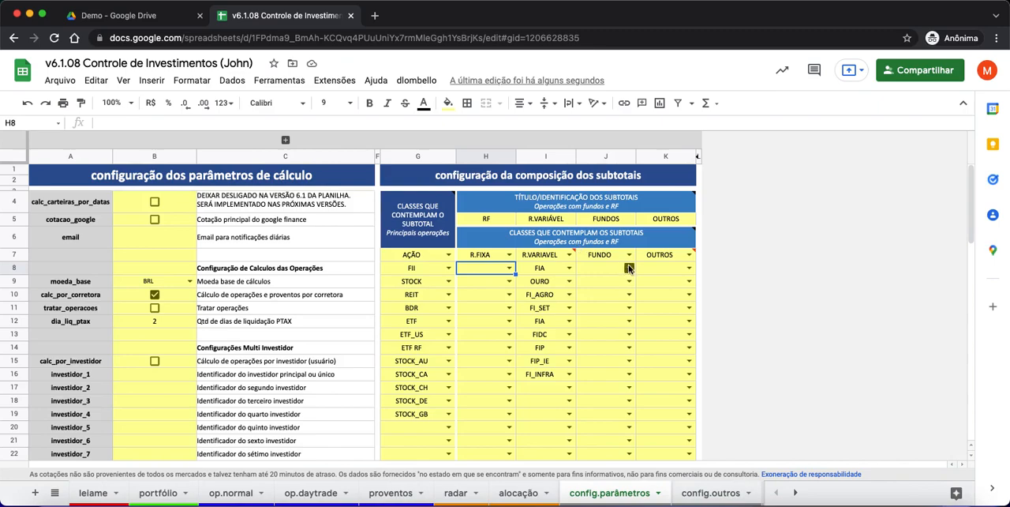
pyautogui.moveTo(431, 260)
pyautogui.moveTo(413, 260); pyautogui.dragTo(411, 416)
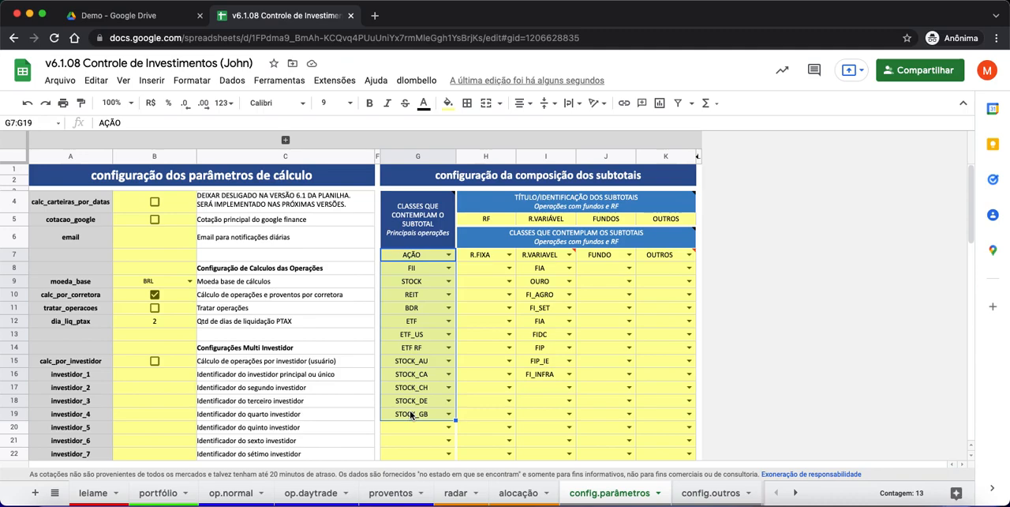
pyautogui.click(495, 324)
pyautogui.moveTo(494, 255)
pyautogui.mouseDown()
pyautogui.moveTo(547, 256)
pyautogui.moveTo(649, 282)
pyautogui.moveTo(643, 379)
pyautogui.mouseUp()
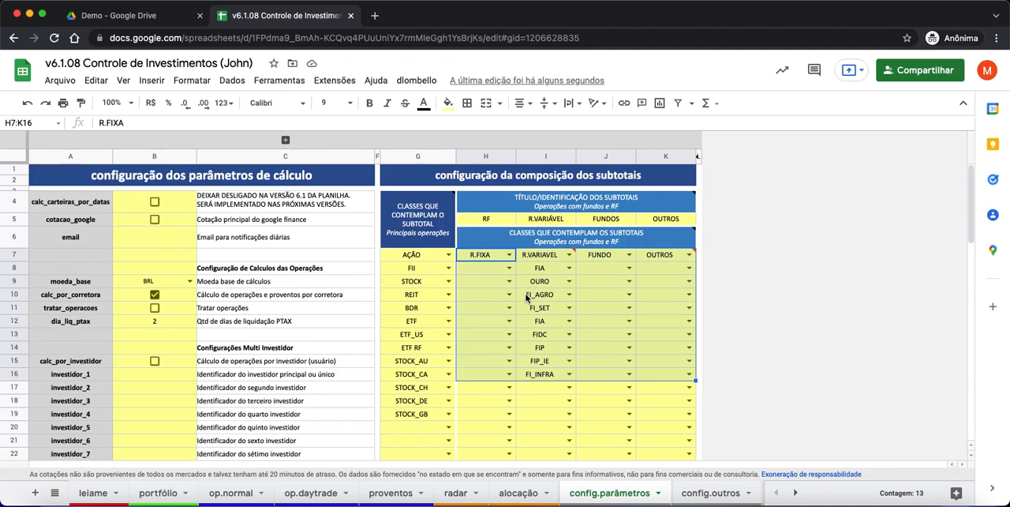
# - Examine the PRINCIPAIS OPERAÇÕES weights in rows 22 to 24 on the portfólio sheet, and return to the config.parâmetros sheet
pyautogui.click(160, 494)
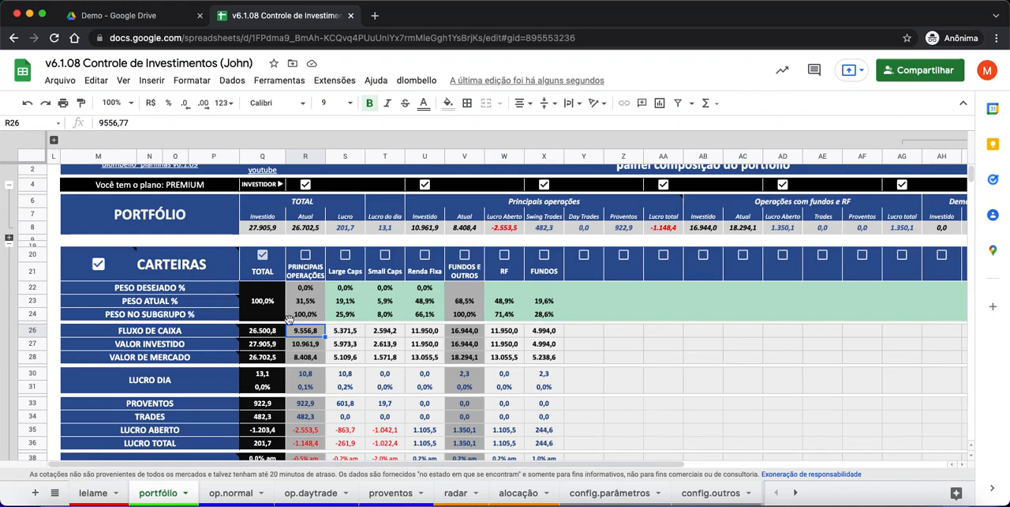
pyautogui.moveTo(305, 288); pyautogui.dragTo(306, 314)
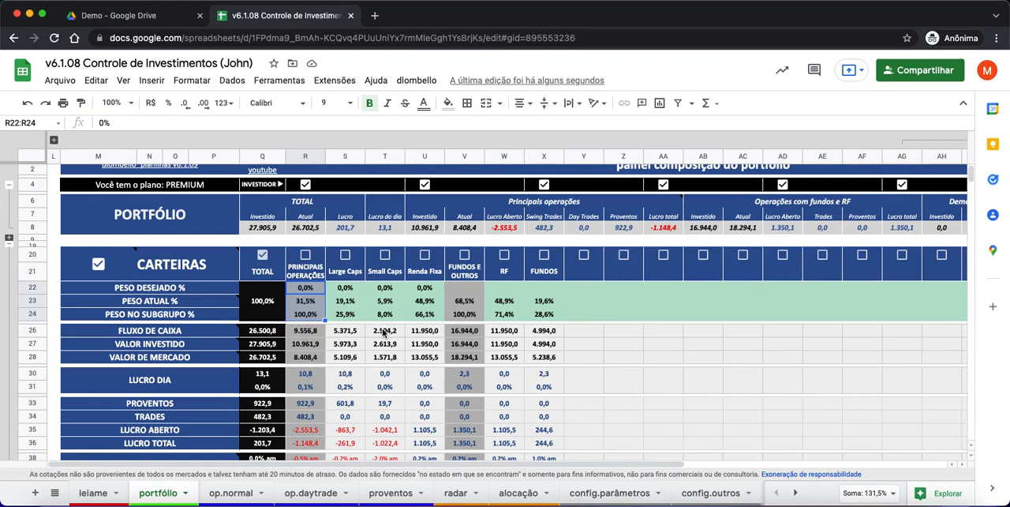
pyautogui.click(594, 493)
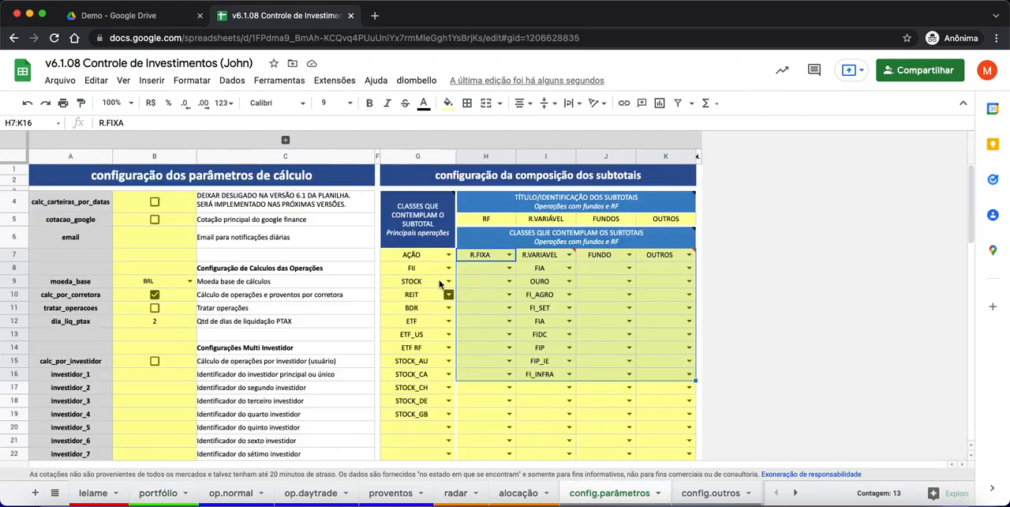
# - Review the Principais operações classes in G7:G18, check the portfólio sheet, and return to the config.parâmetros sheet
pyautogui.moveTo(418, 254); pyautogui.dragTo(427, 410)
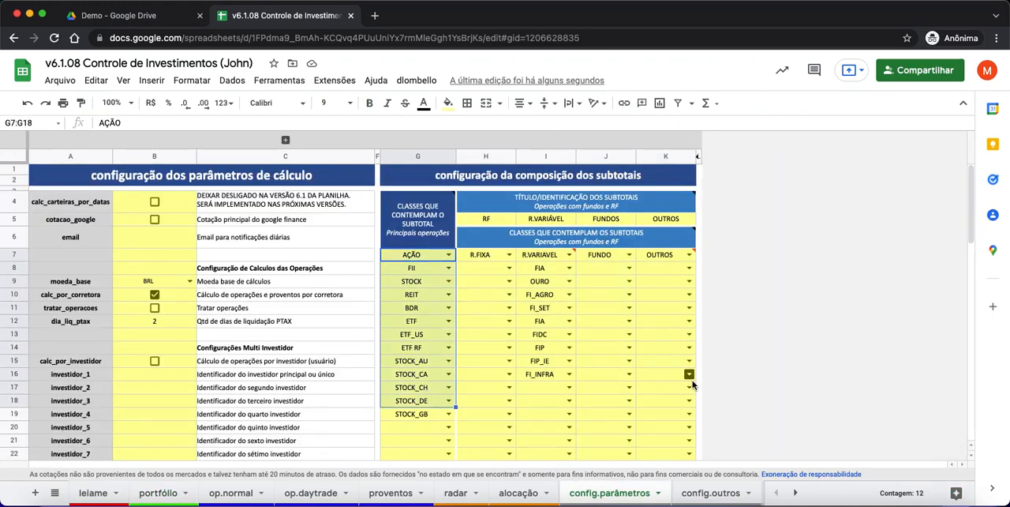
pyautogui.click(166, 494)
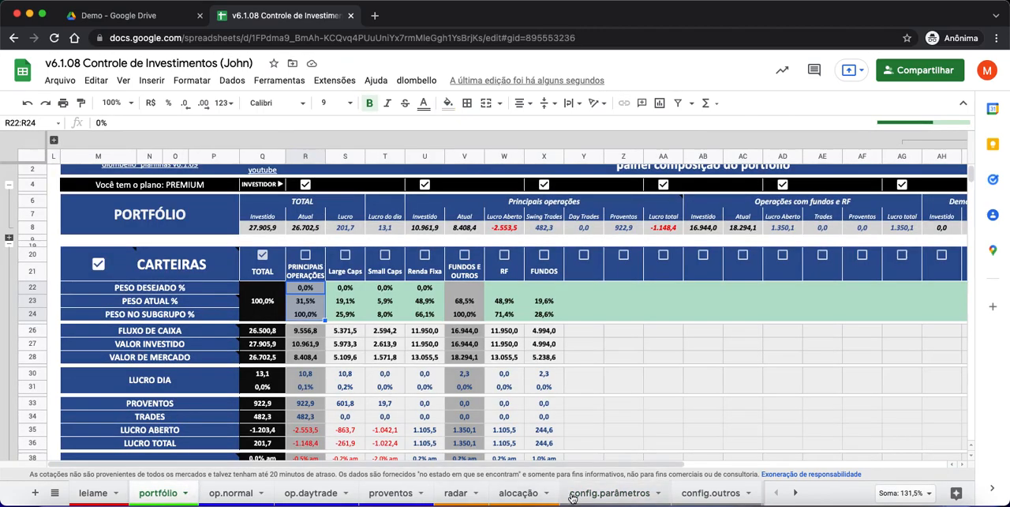
pyautogui.click(598, 494)
# - Clear the R.FIXA class in H7 and the RF subtotal title in H5
pyautogui.click(489, 259)
pyautogui.press('Delete')
pyautogui.click(486, 221)
pyautogui.press('Delete')
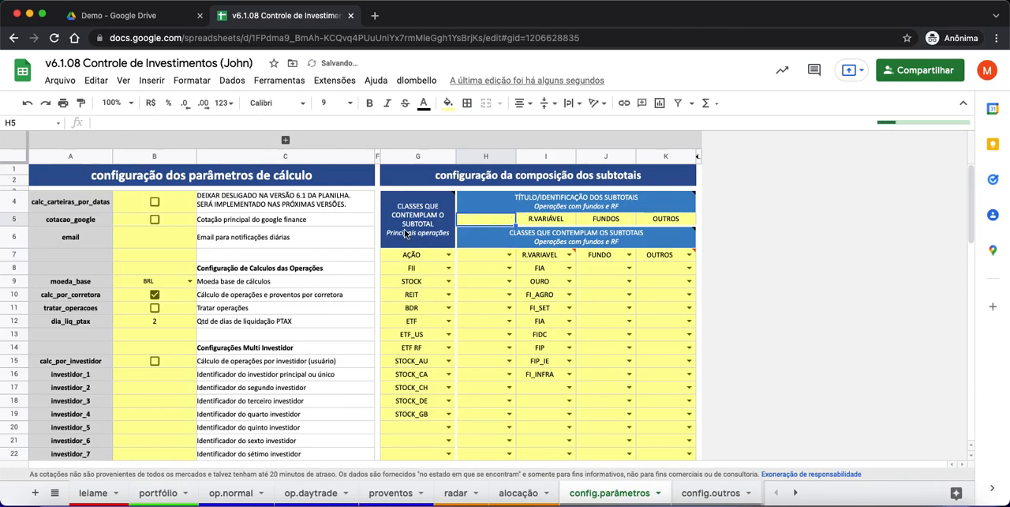
# - Highlight the Principais operações classes in G7:G19, check the PRINCIPAIS OPERAÇÕES column on the portfólio sheet, and return to config.parâmetros
pyautogui.moveTo(406, 255); pyautogui.dragTo(412, 416)
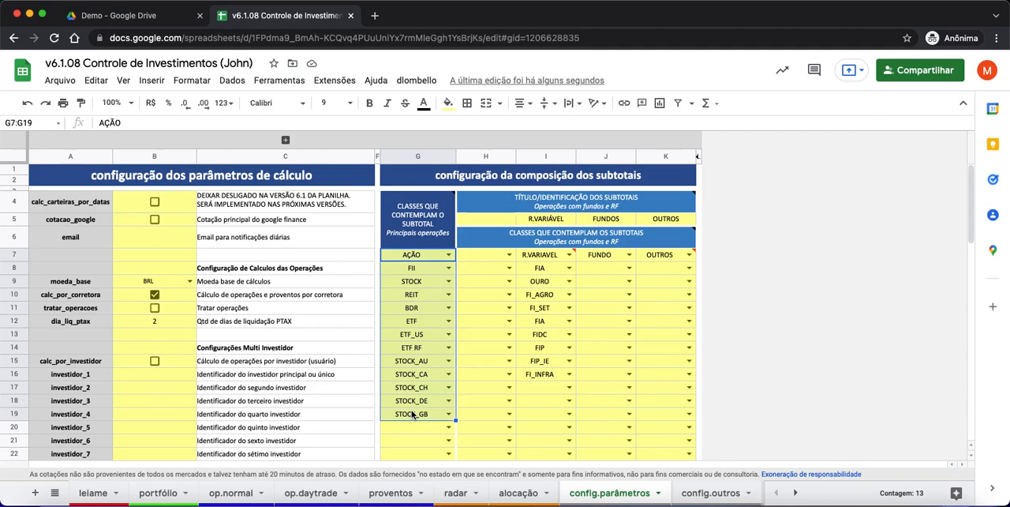
pyautogui.click(157, 497)
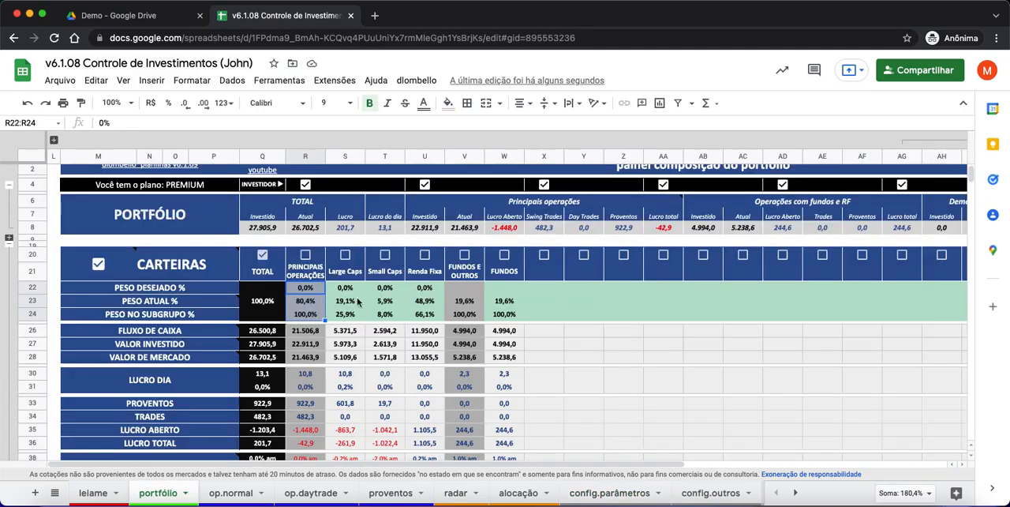
pyautogui.click(615, 493)
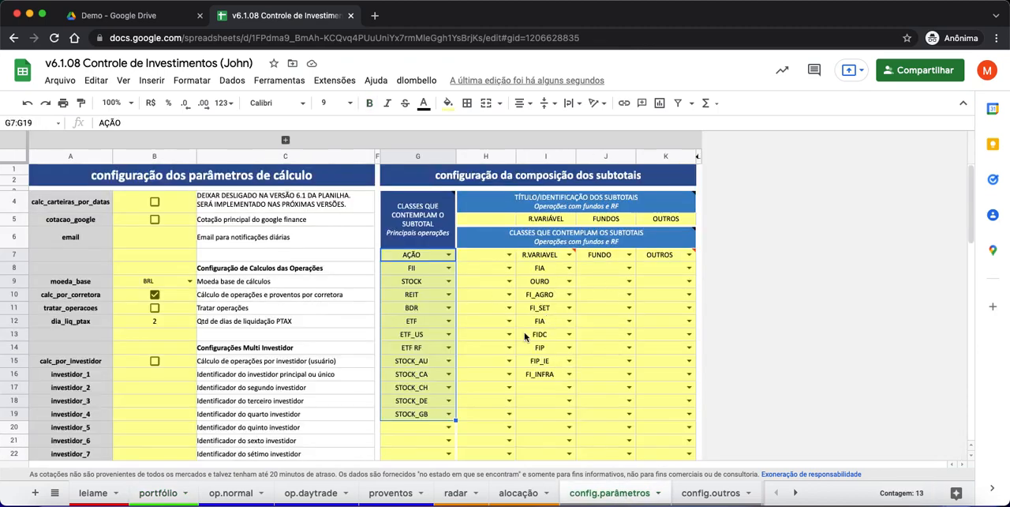
# - Clear all the Principais operações classes in G7:G19
pyautogui.click(490, 363)
pyautogui.moveTo(425, 262); pyautogui.dragTo(427, 416)
pyautogui.press('Delete')
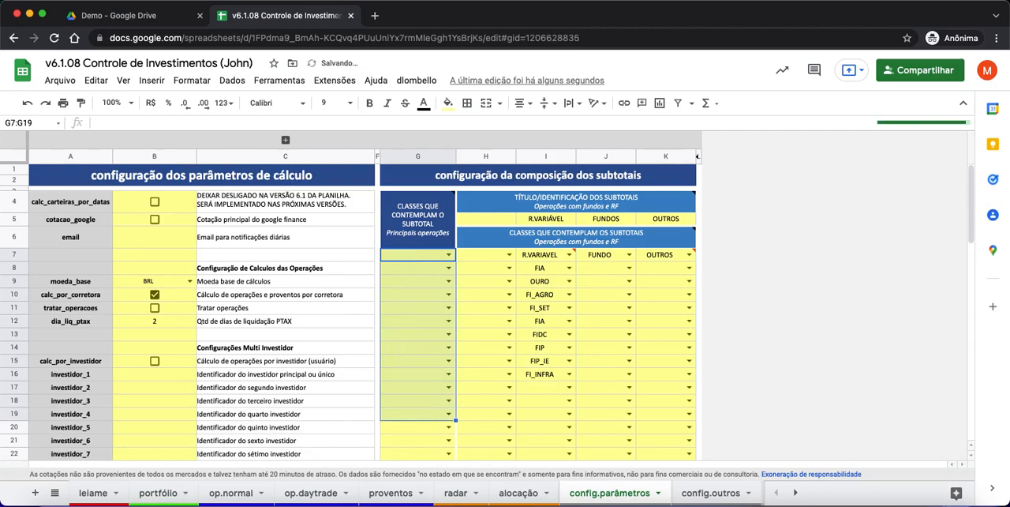
# - Check the subtotals on the portfólio sheet, and examine the wallet assets on the config.carteiras sheet
pyautogui.click(160, 493)
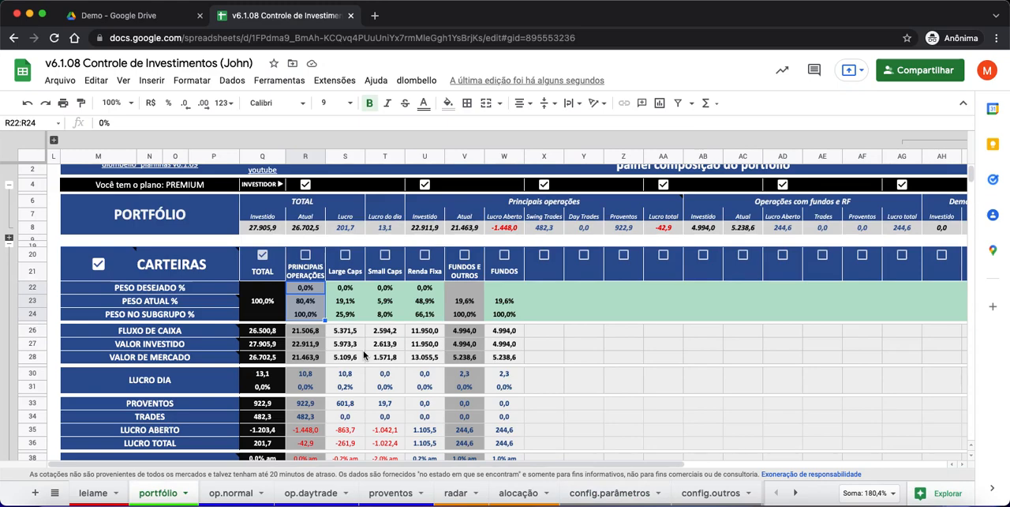
pyautogui.click(795, 492)
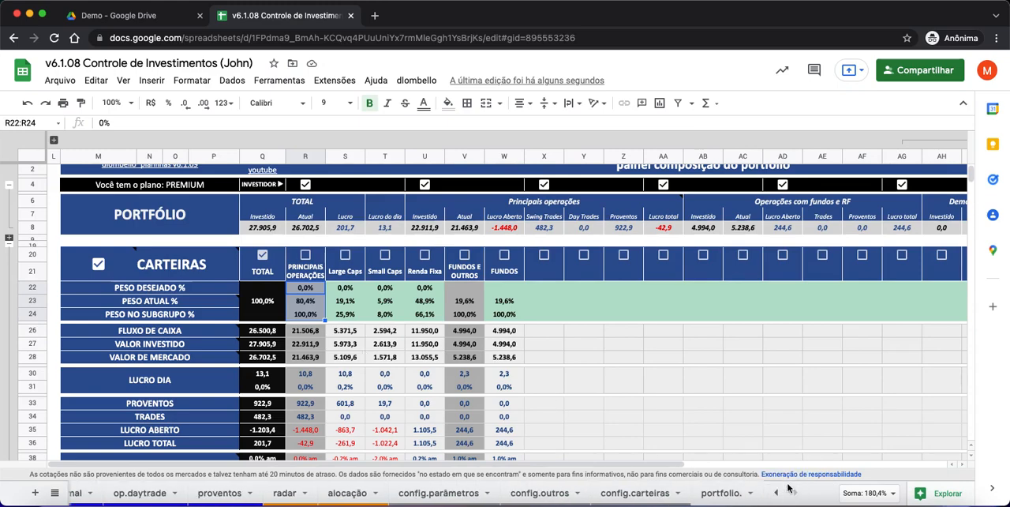
pyautogui.click(660, 494)
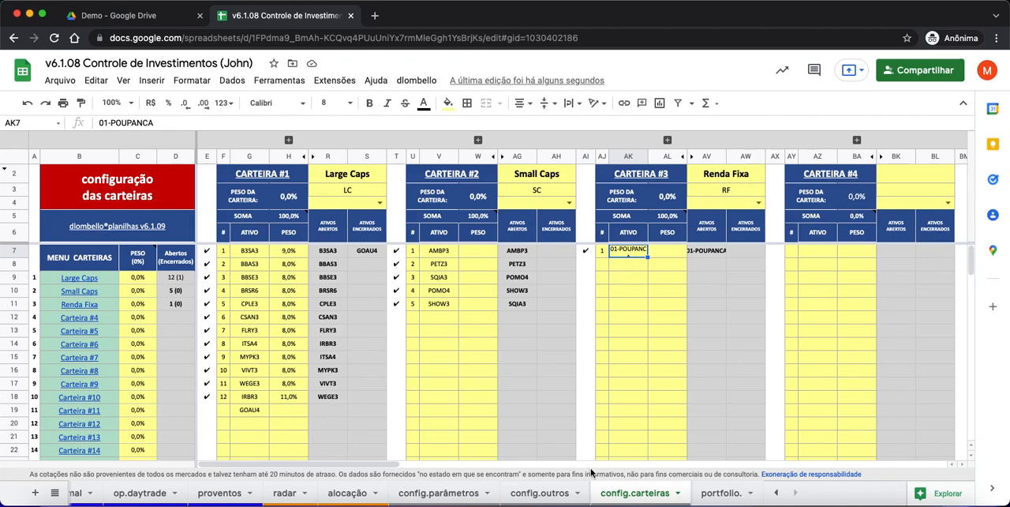
# - On the op.normal sheet, examine the classe column for AÇÃO and R.FIXA operations, including the 01-POUPANCA entry in row 65
pyautogui.click(777, 493)
pyautogui.click(243, 495)
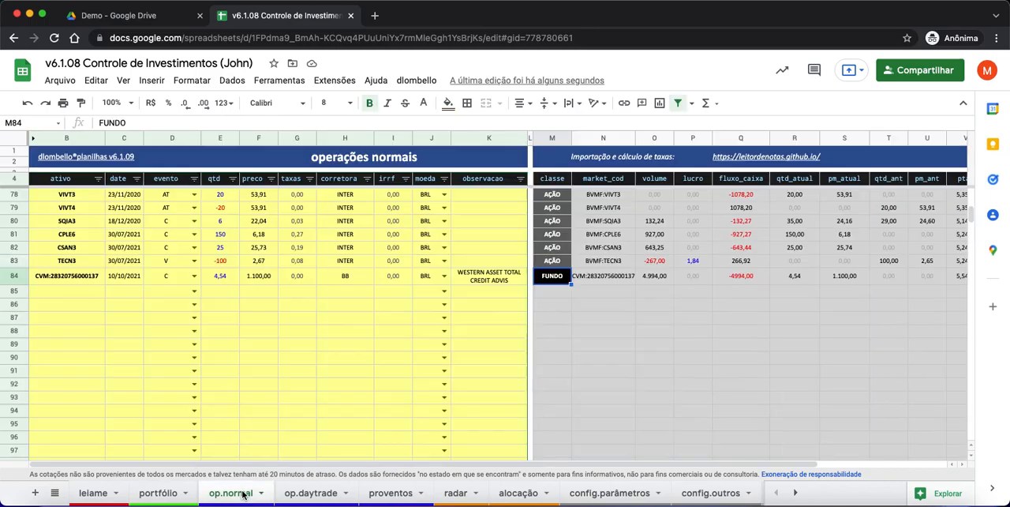
pyautogui.scroll(10, 361, 349)
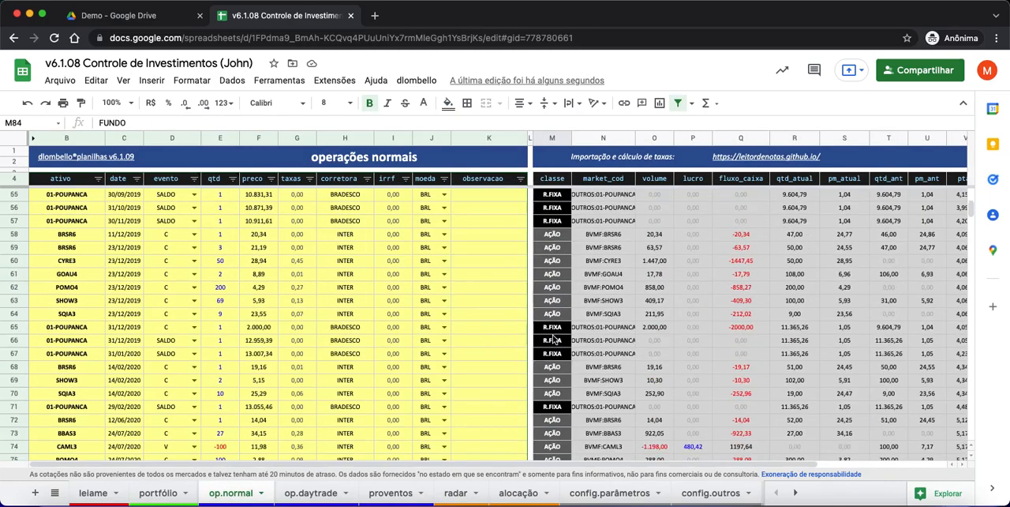
pyautogui.scroll(9, 555, 386)
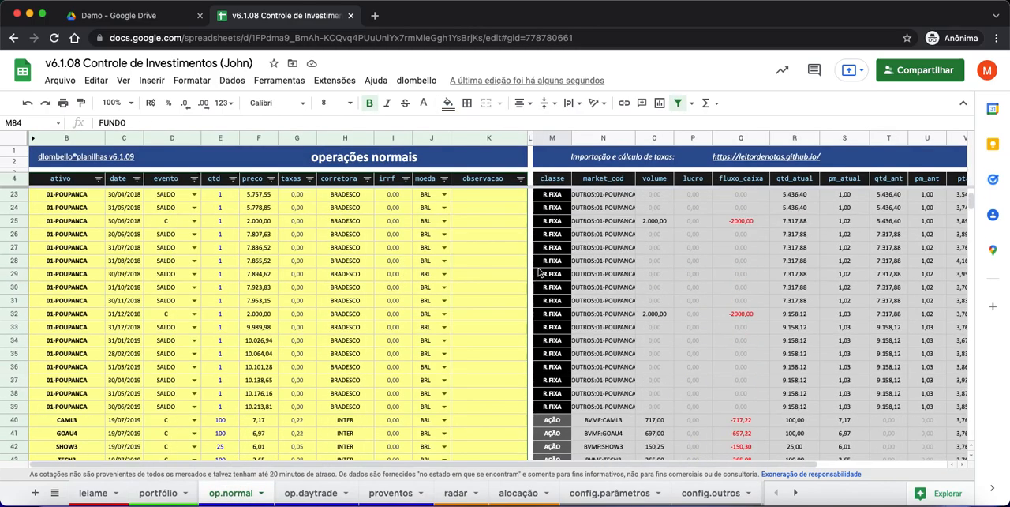
pyautogui.scroll(-5, 565, 361)
pyautogui.scroll(-8, 564, 361)
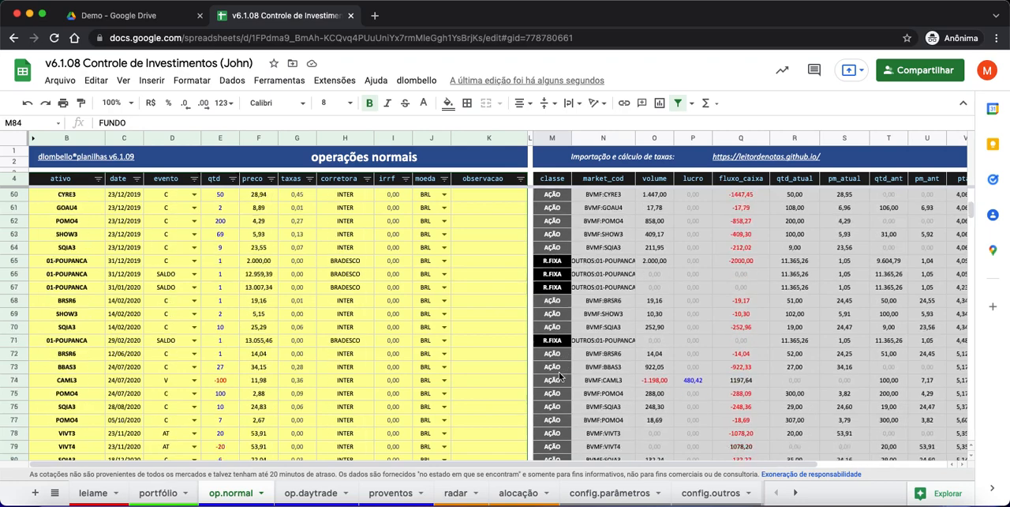
pyautogui.scroll(2, 558, 368)
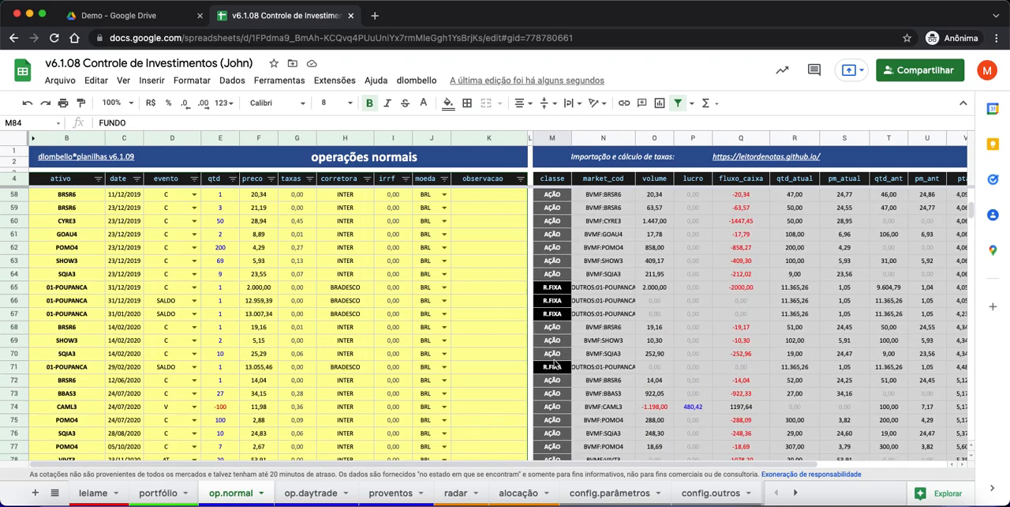
pyautogui.click(552, 261)
pyautogui.click(557, 291)
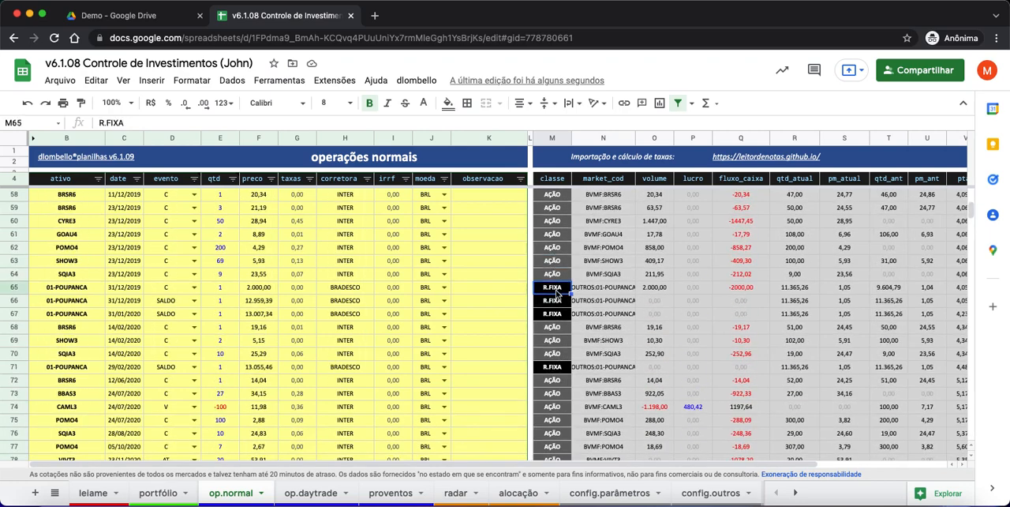
# - On the portfólio sheet, go through the PRINCIPAIS OPERAÇÕES, Large Caps, Small Caps and Renda Fixa headings in row 21
pyautogui.click(171, 493)
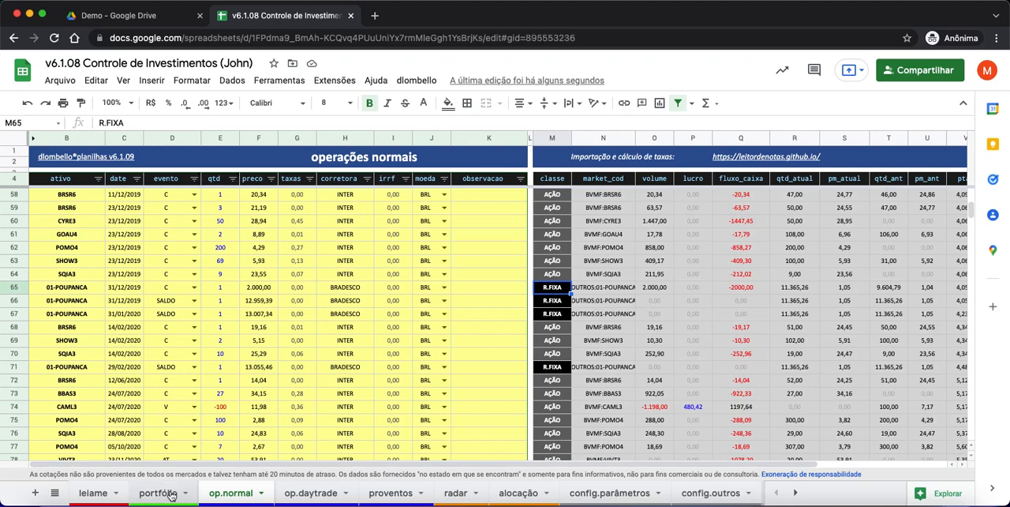
pyautogui.click(393, 357)
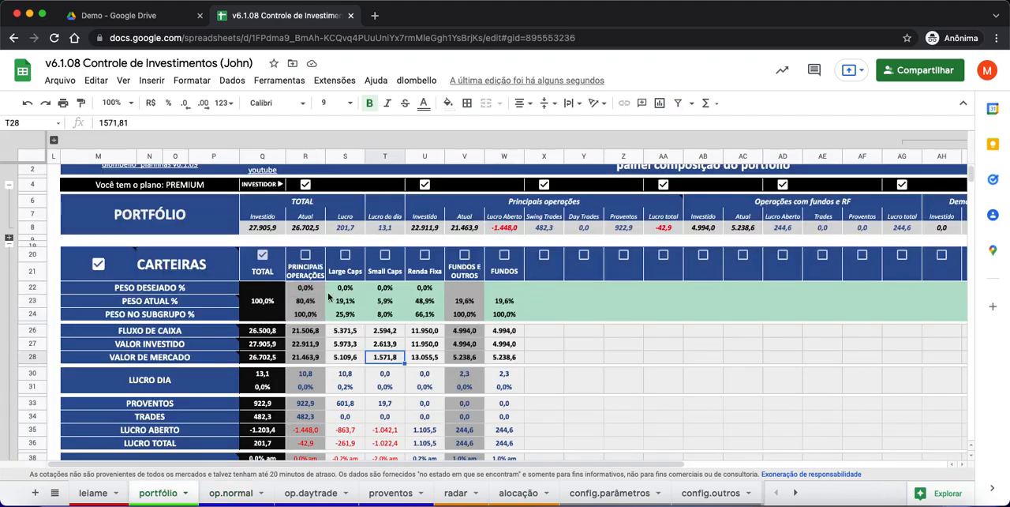
pyautogui.click(310, 273)
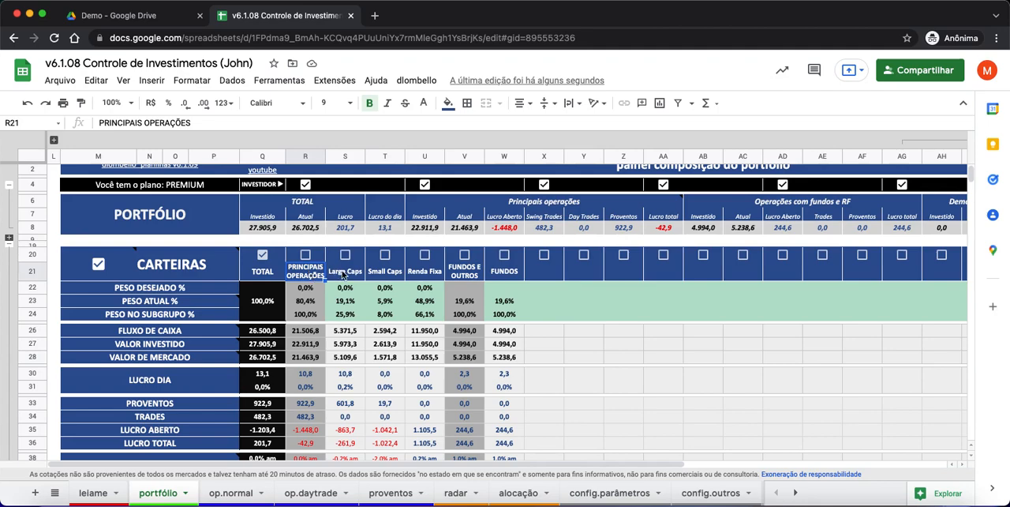
pyautogui.click(345, 273)
pyautogui.click(386, 273)
pyautogui.click(435, 278)
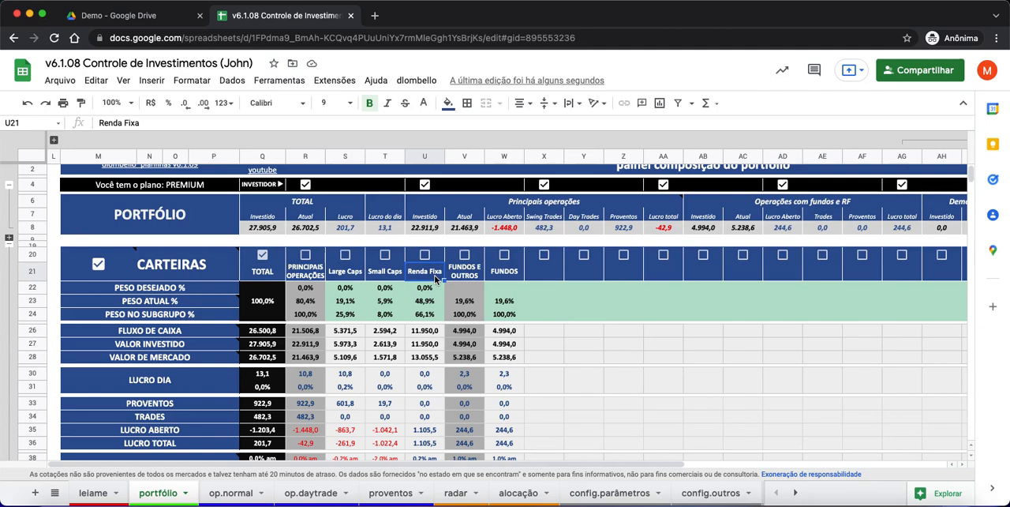
# - On the config.parâmetros sheet, enter the classes ACAO in H7 and R.FIXA in H8 for the first fund subtotal
pyautogui.click(612, 493)
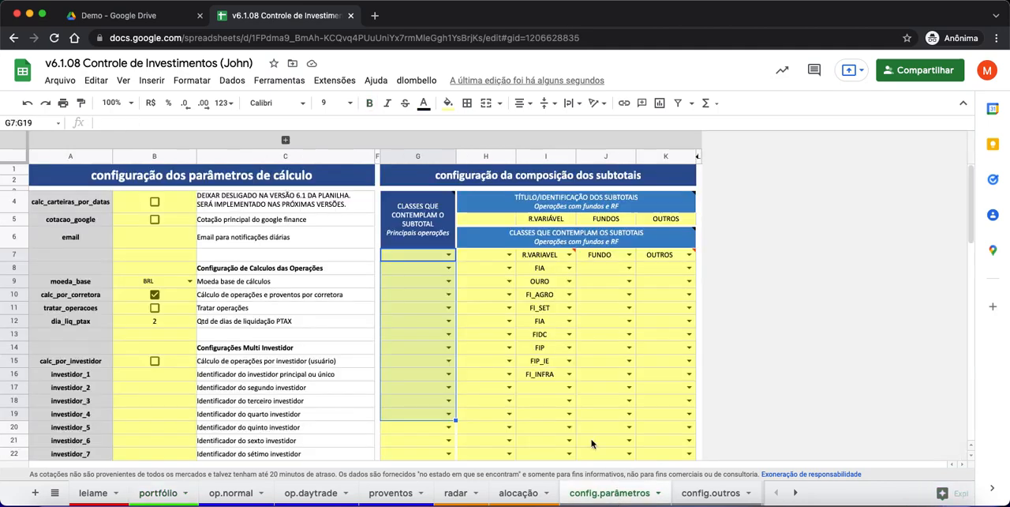
pyautogui.click(476, 255)
pyautogui.write('ACAO')
pyautogui.press('Return')
pyautogui.write('R.FIXA')
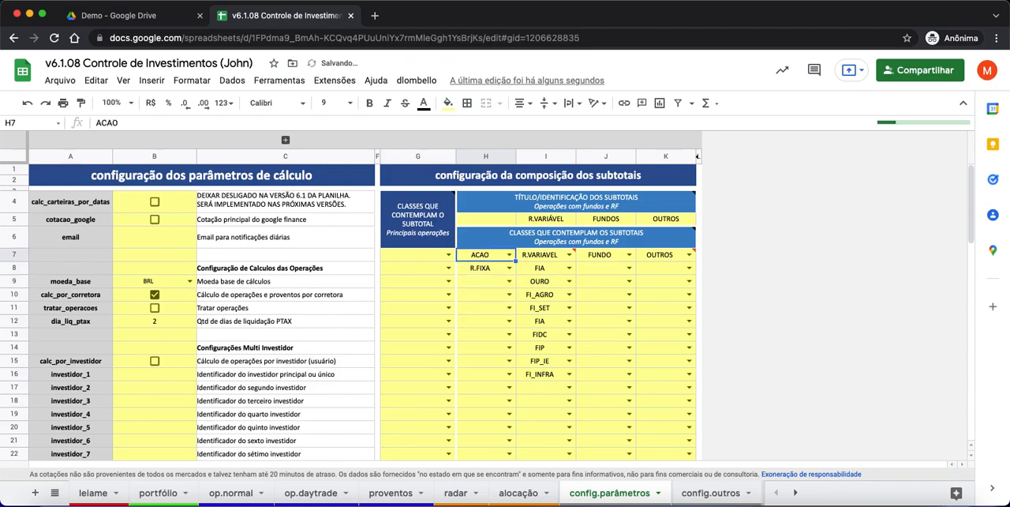
# - Title the first fund and fixed-income subtotal DEMO in H5
pyautogui.press('Up')
pyautogui.press('Up')
pyautogui.press('Up')
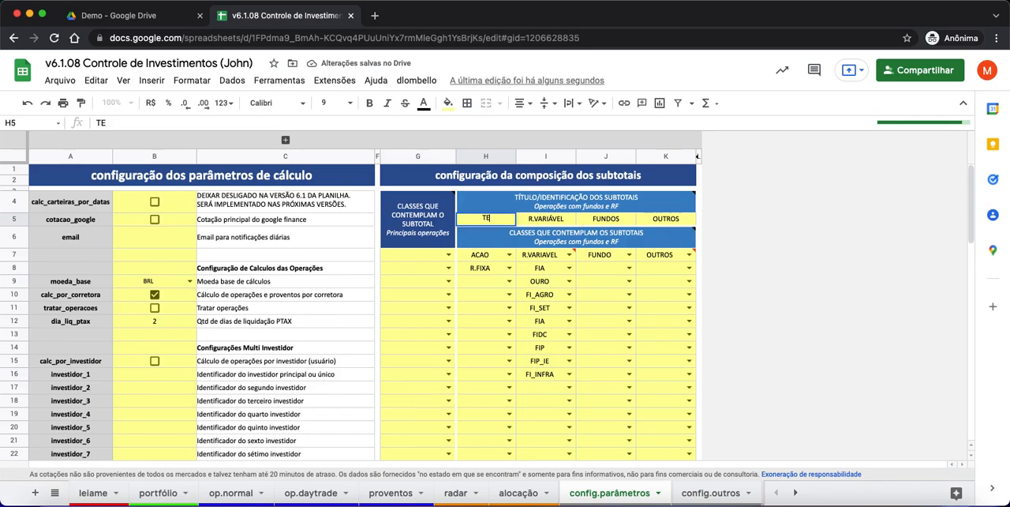
pyautogui.write('DEMO')
pyautogui.press('Return')
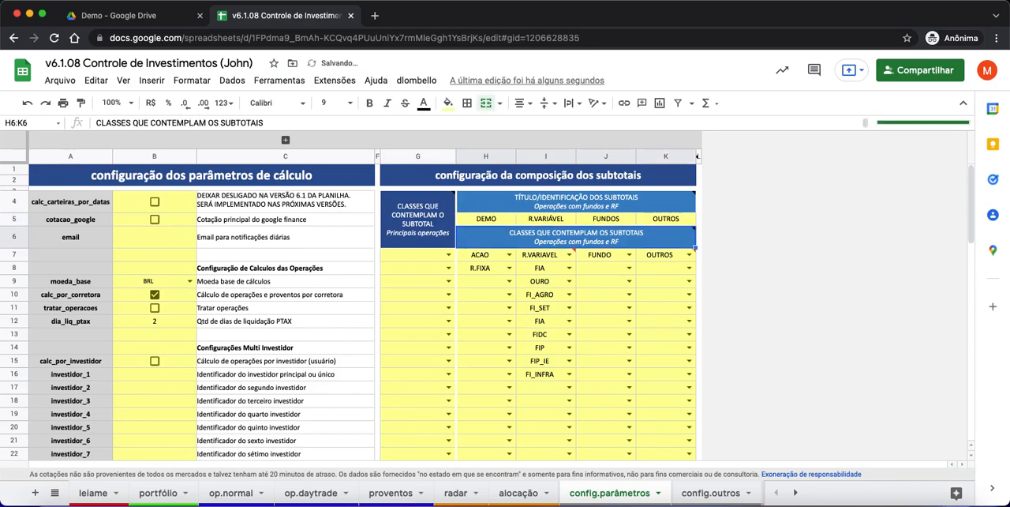
# - Correct the class in H7 to AÇÃO from the suggested classes
pyautogui.click(487, 259)
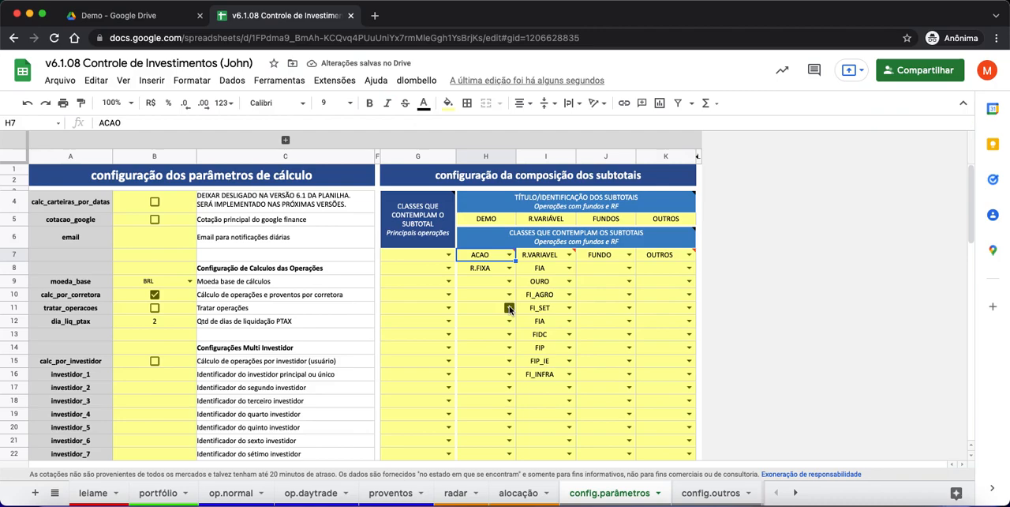
pyautogui.write('AÇ')
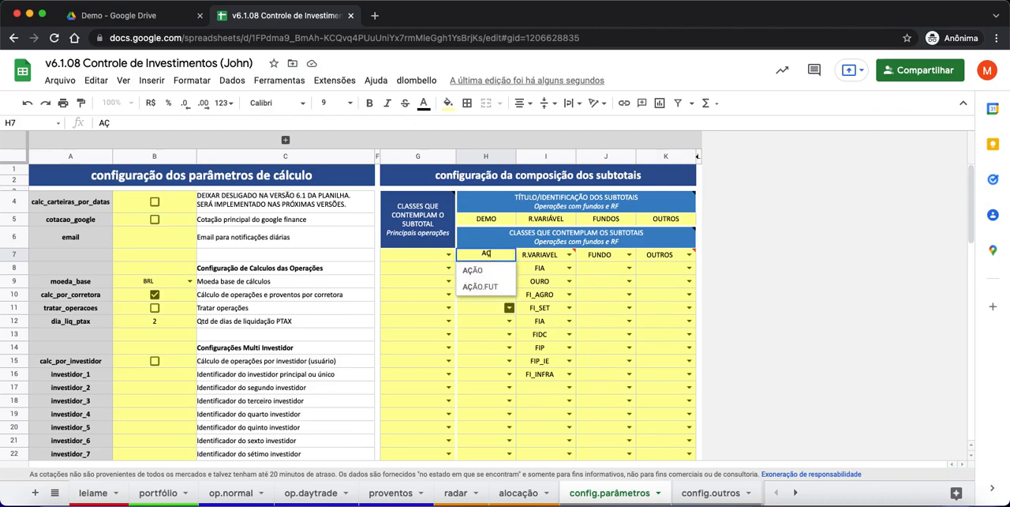
pyautogui.click(474, 270)
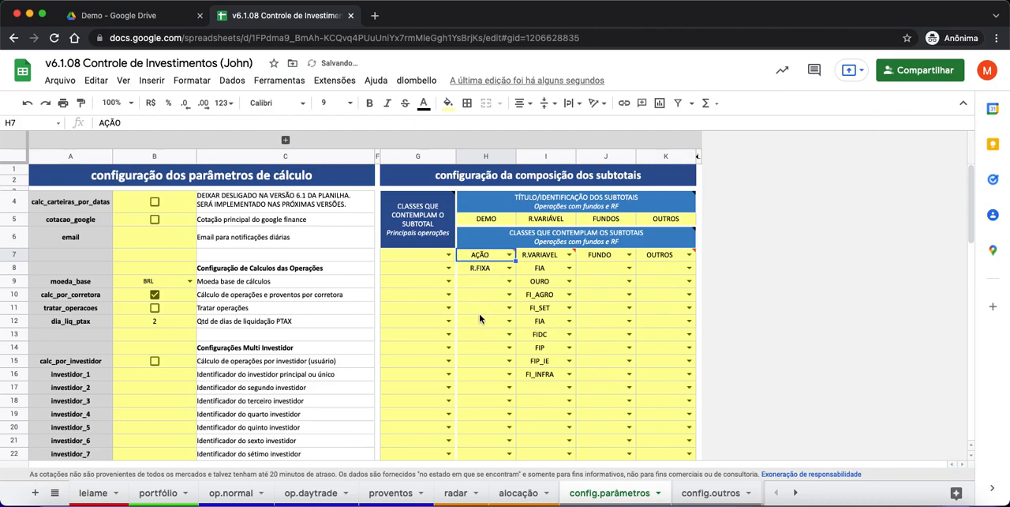
pyautogui.click(482, 310)
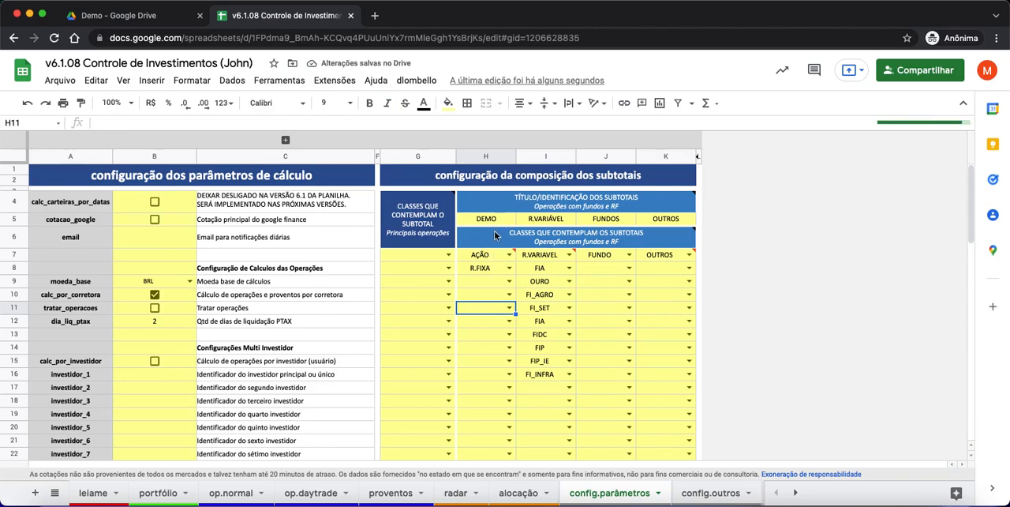
# - Open the portfólio sheet and check the DEMO subtotal column and its FLUXO DE CAIXA value
pyautogui.click(493, 224)
pyautogui.click(158, 493)
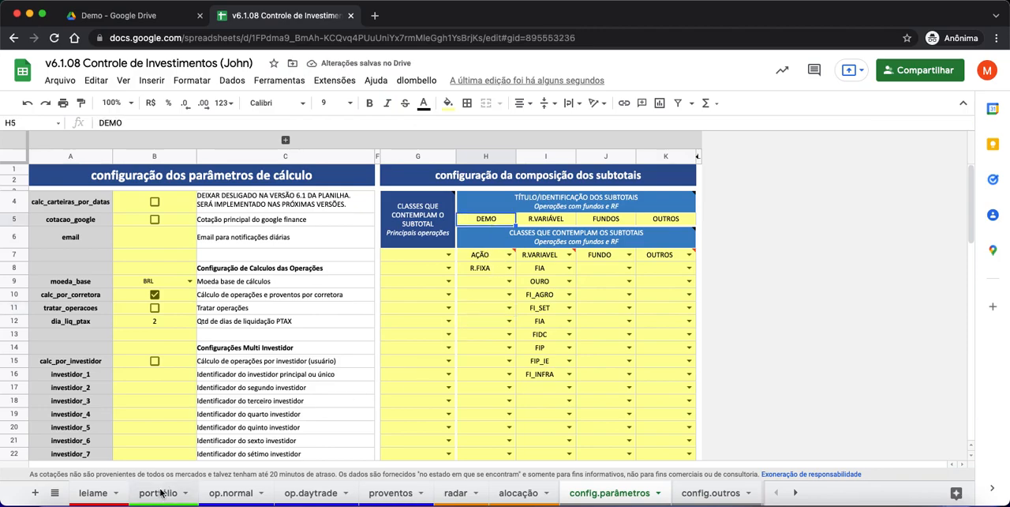
pyautogui.click(509, 271)
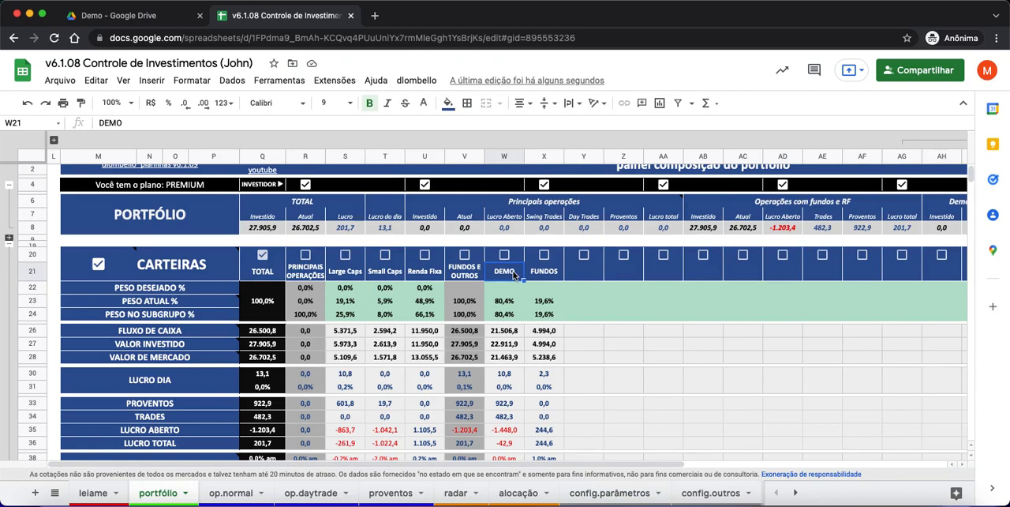
pyautogui.click(504, 331)
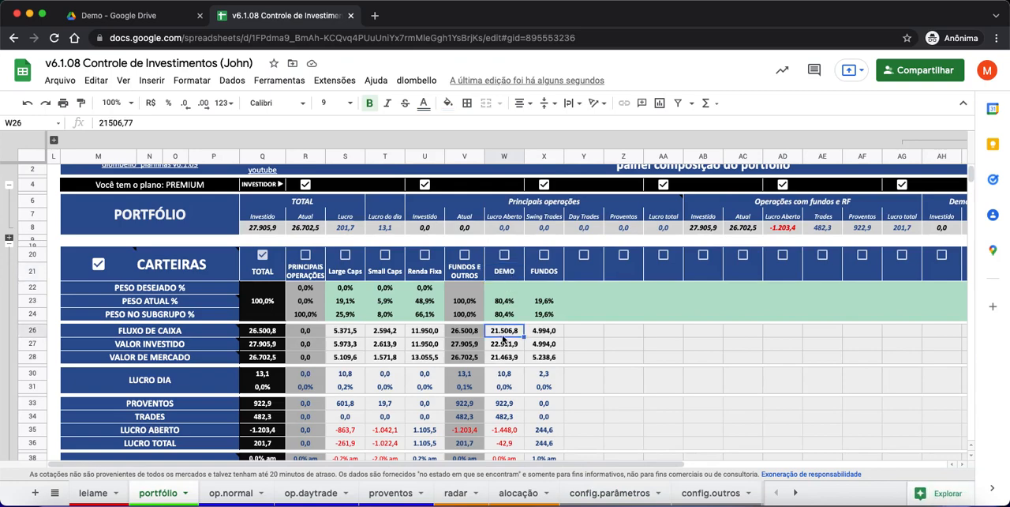
# - Compare the Large Caps, Small Caps and Renda Fixa columns from the headings through the value rows, and review the results below them
pyautogui.moveTo(352, 278); pyautogui.dragTo(368, 345)
pyautogui.moveTo(393, 278); pyautogui.dragTo(399, 345)
pyautogui.moveTo(427, 277); pyautogui.dragTo(433, 359)
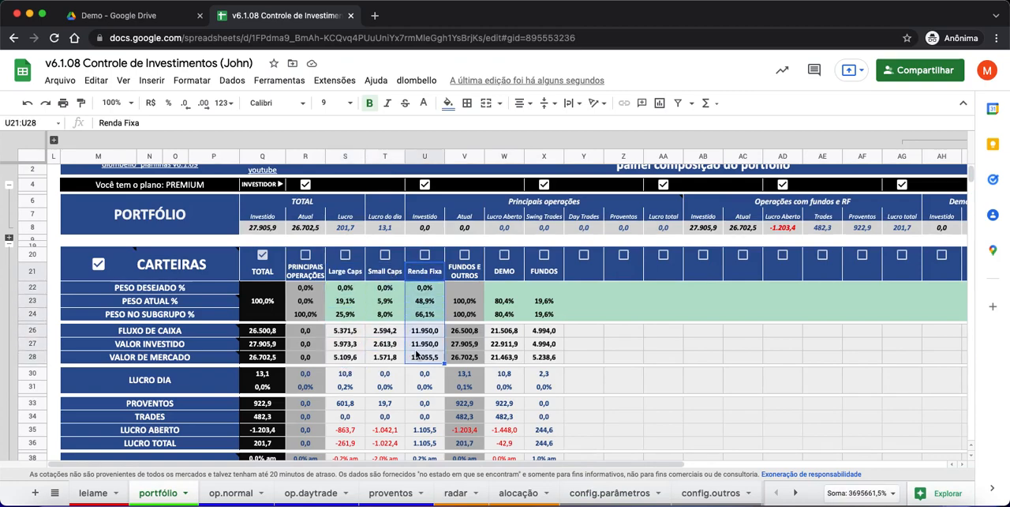
pyautogui.scroll(-3, 413, 421)
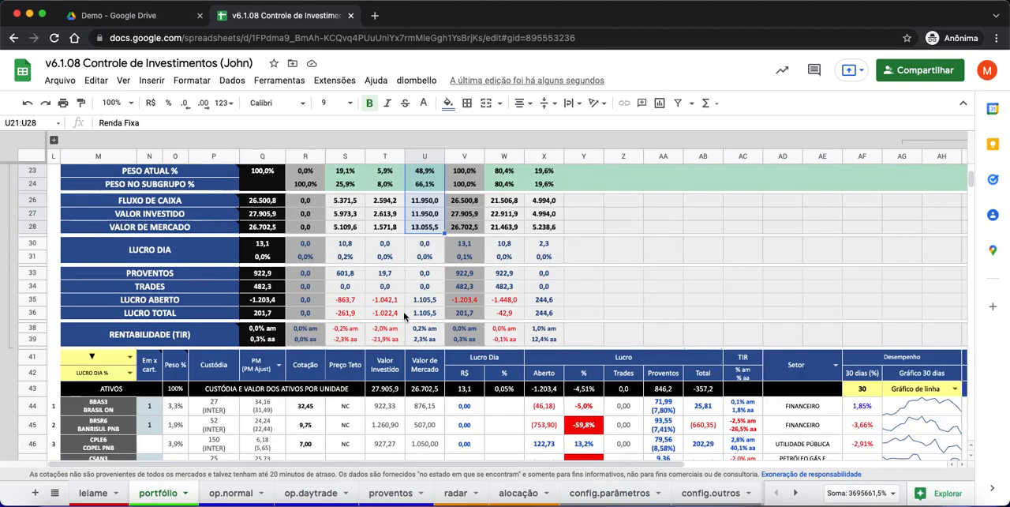
pyautogui.scroll(2, 383, 282)
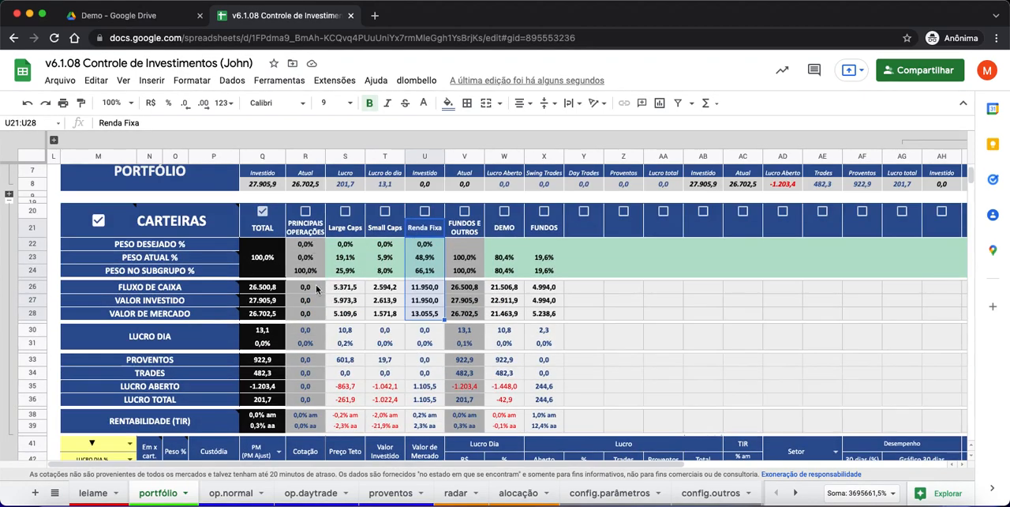
# - Compare the FLUXO DE CAIXA to VALOR DE MERCADO values of PRINCIPAIS OPERAÇÕES, FUNDOS E OUTROS and TOTAL, and check DEMO's FLUXO DE CAIXA
pyautogui.moveTo(317, 289); pyautogui.dragTo(312, 321)
pyautogui.scroll(1, 371, 357)
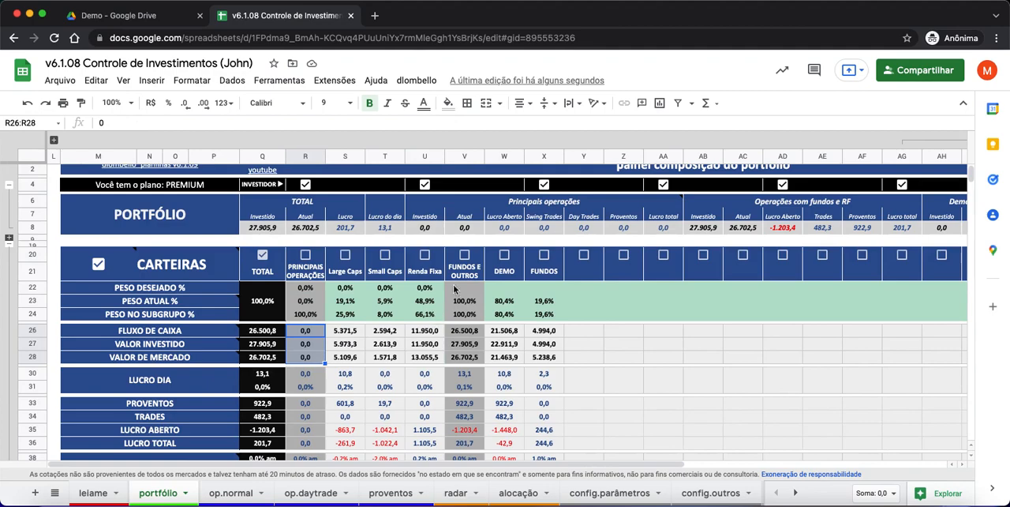
pyautogui.moveTo(472, 271); pyautogui.dragTo(467, 359)
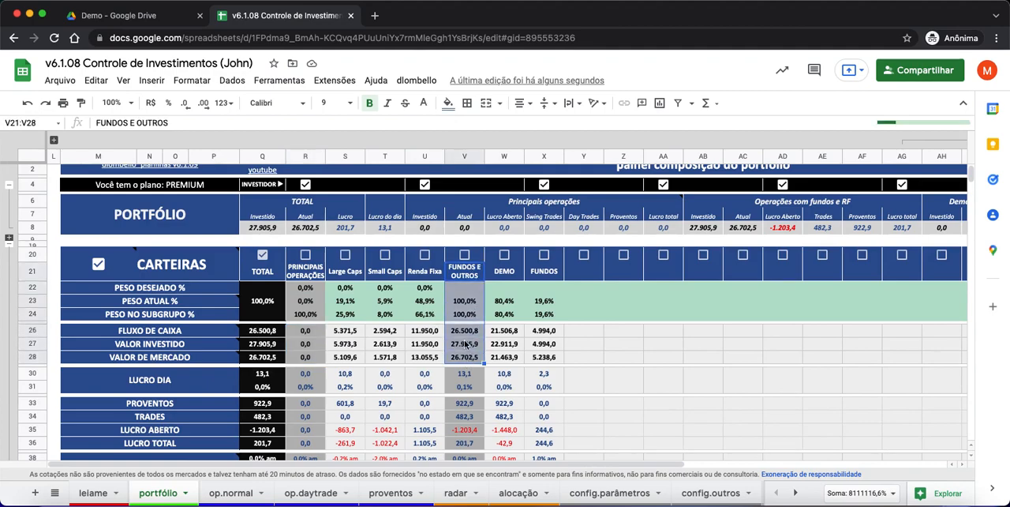
pyautogui.click(476, 359)
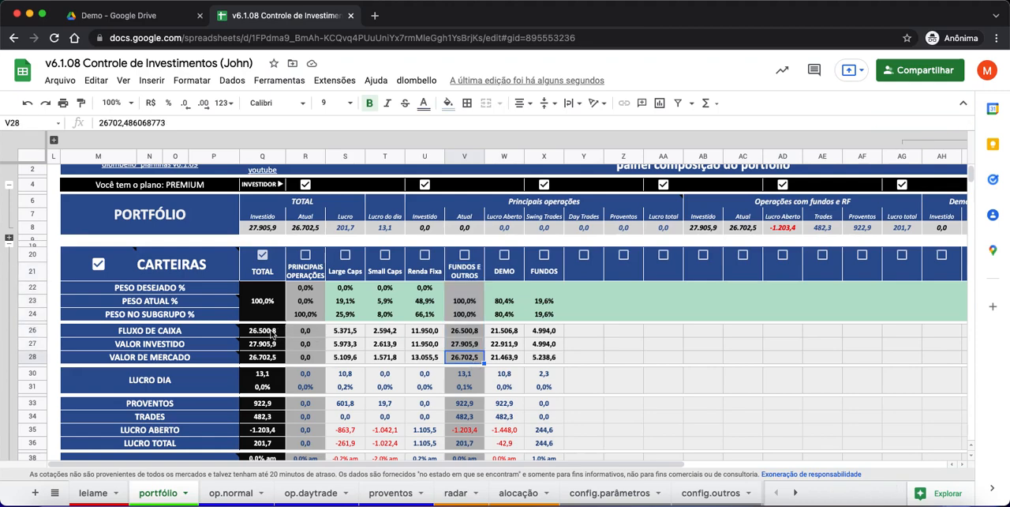
pyautogui.moveTo(271, 332); pyautogui.dragTo(270, 362)
pyautogui.moveTo(474, 332); pyautogui.dragTo(474, 360)
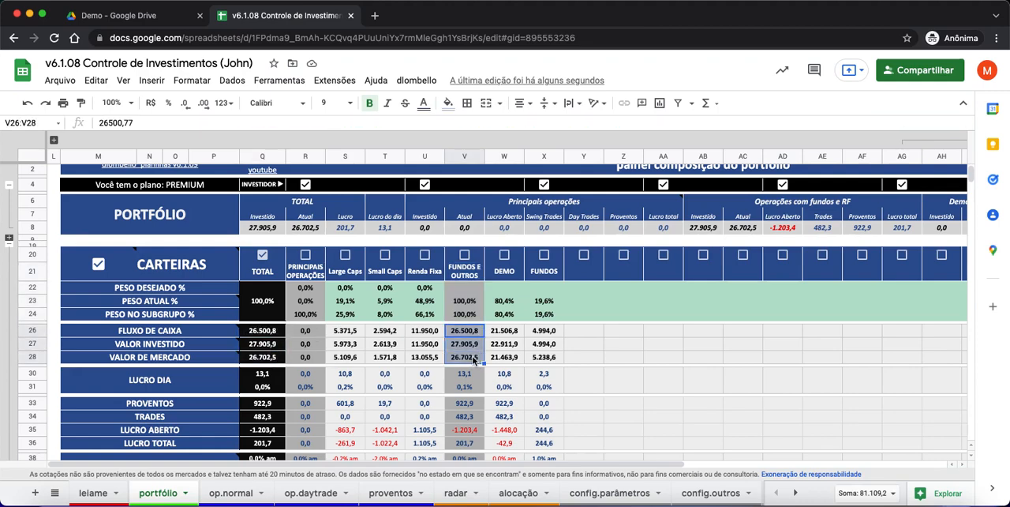
pyautogui.click(518, 333)
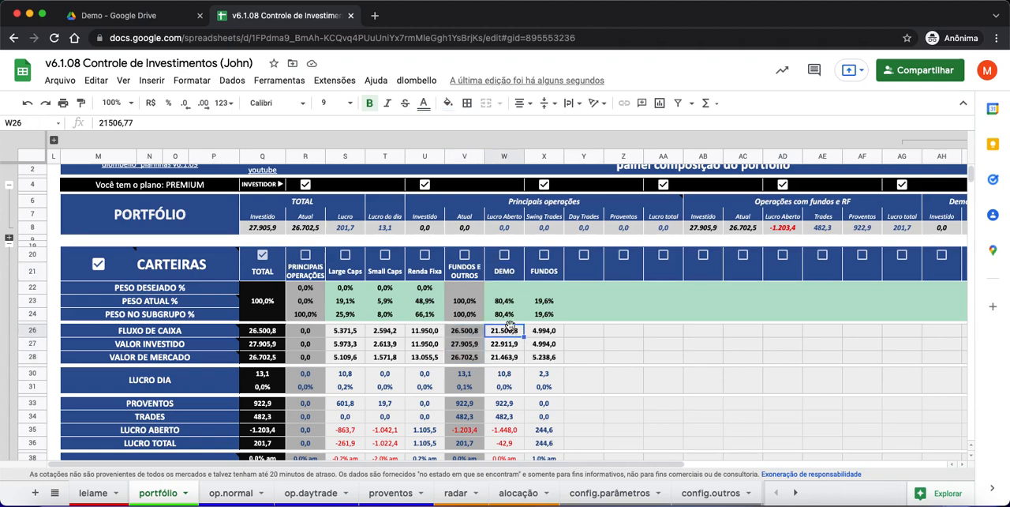
# - Retitle the fourth fund and fixed-income subtotal Ações in K5 of the config.parâmetros sheet
pyautogui.click(606, 492)
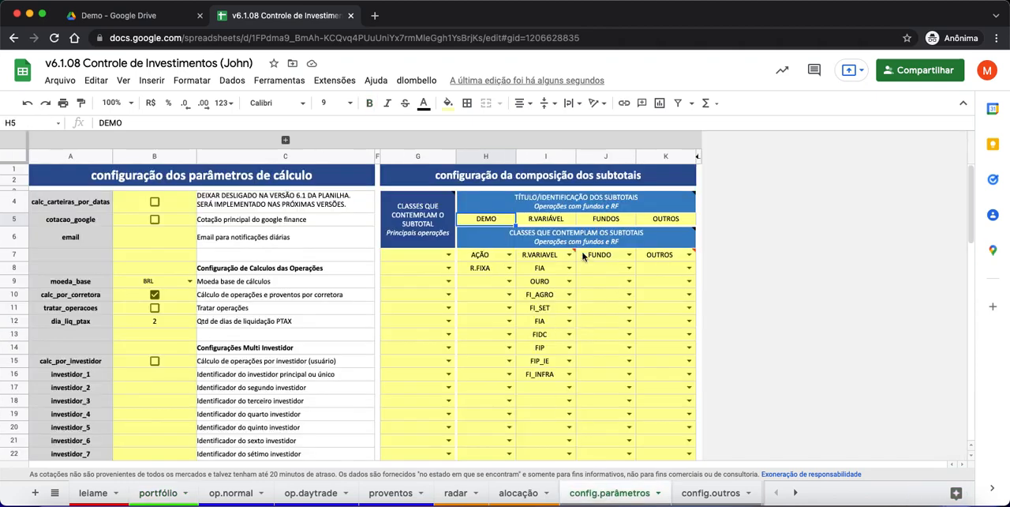
pyautogui.click(673, 221)
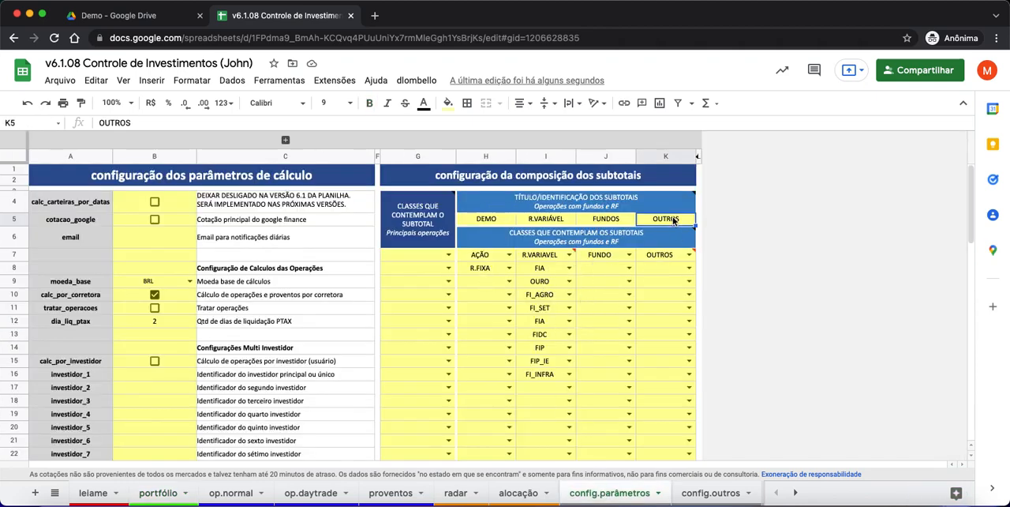
pyautogui.write('AÇÃ')
pyautogui.press('BackSpace')
pyautogui.press('BackSpace')
pyautogui.write('ç')
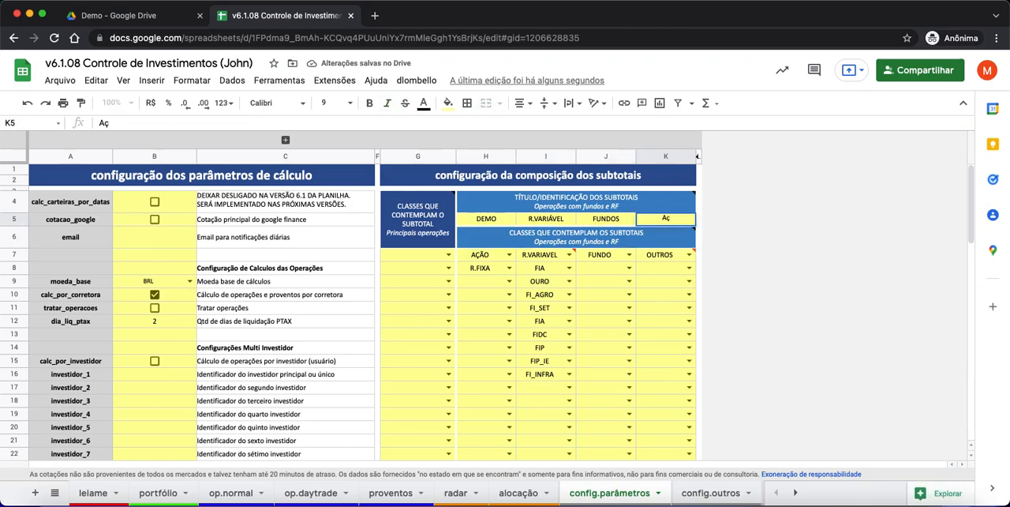
pyautogui.write('ões')
pyautogui.press('Return')
pyautogui.press('Return')
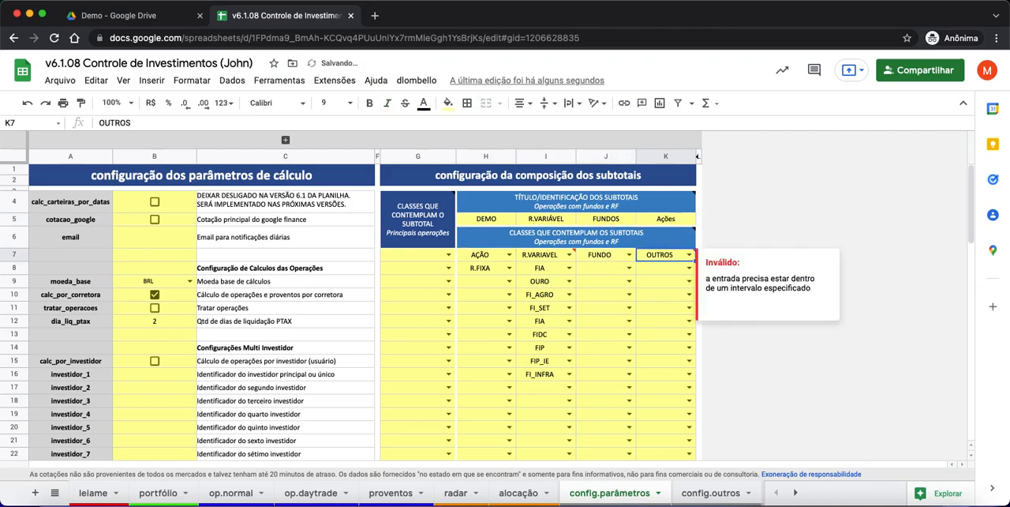
# - Set the class in K7 under the Ações subtotal to AÇÃO
pyautogui.write('AÇ')
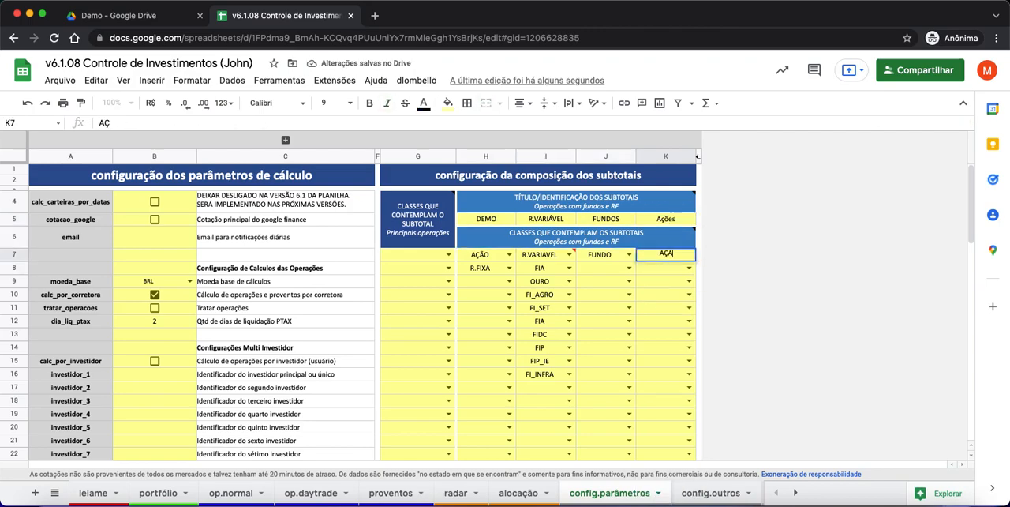
pyautogui.write('ÃO')
pyautogui.press('Return')
pyautogui.press('Up')
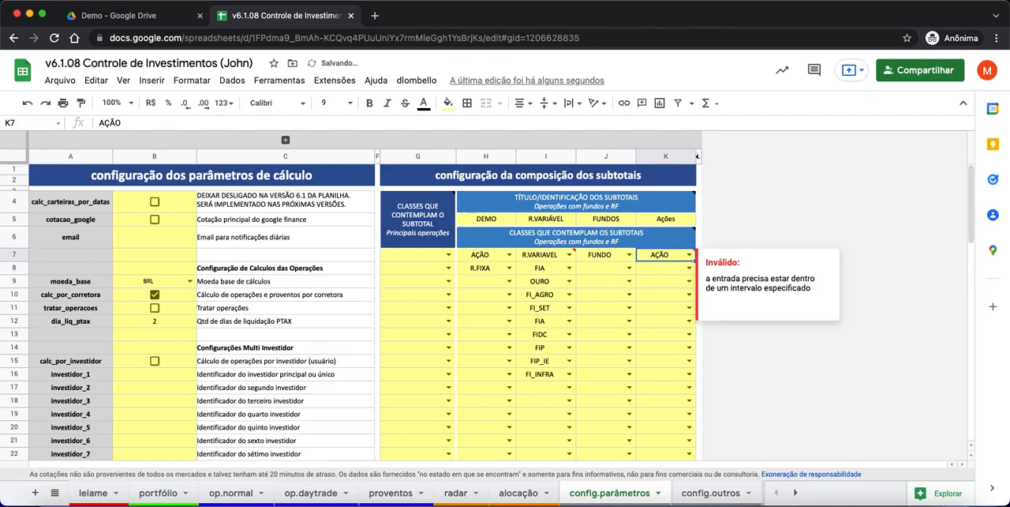
# - Replace the class in H7 under the DEMO subtotal with R.FIXA
pyautogui.press('Left')
pyautogui.press('Left')
pyautogui.press('Left')
pyautogui.press('Delete')
pyautogui.write('T')
pyautogui.press('BackSpace')
pyautogui.write('R.FIXA')
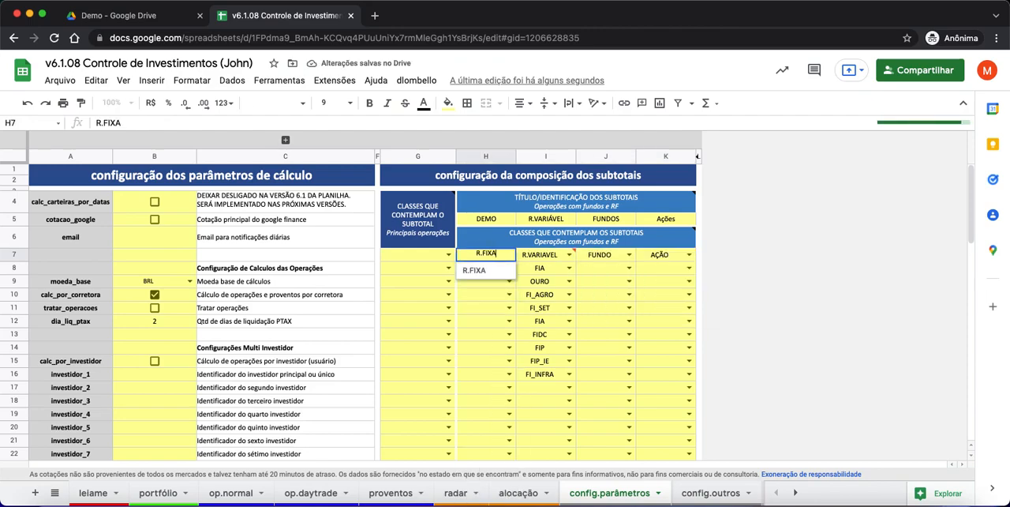
pyautogui.press('Up')
pyautogui.press('Up')
# - Retitle the DEMO subtotal in H5 as RF
pyautogui.press('Down')
pyautogui.write('RF')
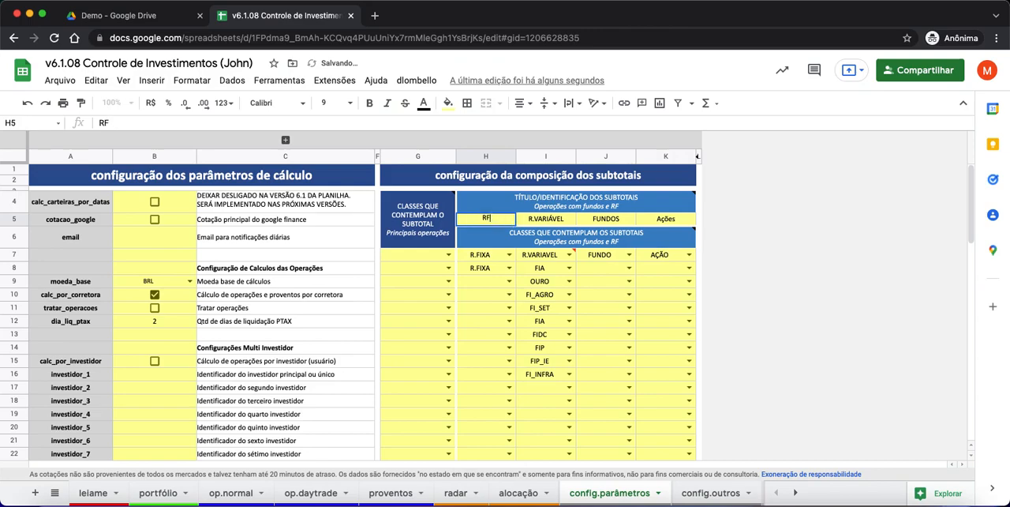
pyautogui.press('Return')
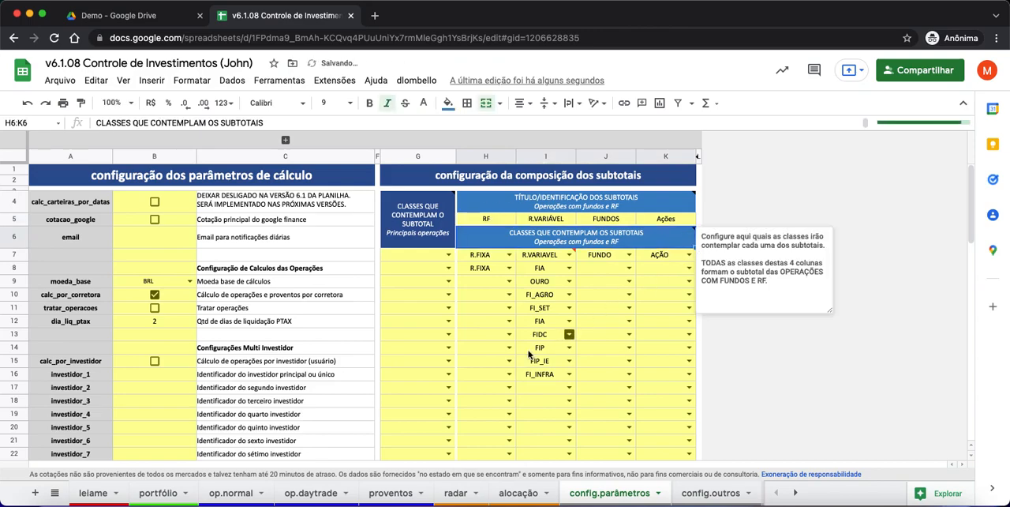
# - Review the RF, FUNDOS and AÇÕES subtotal columns in the portfólio sheet and compare their values with PRINCIPAIS OPERAÇÕES
pyautogui.click(165, 494)
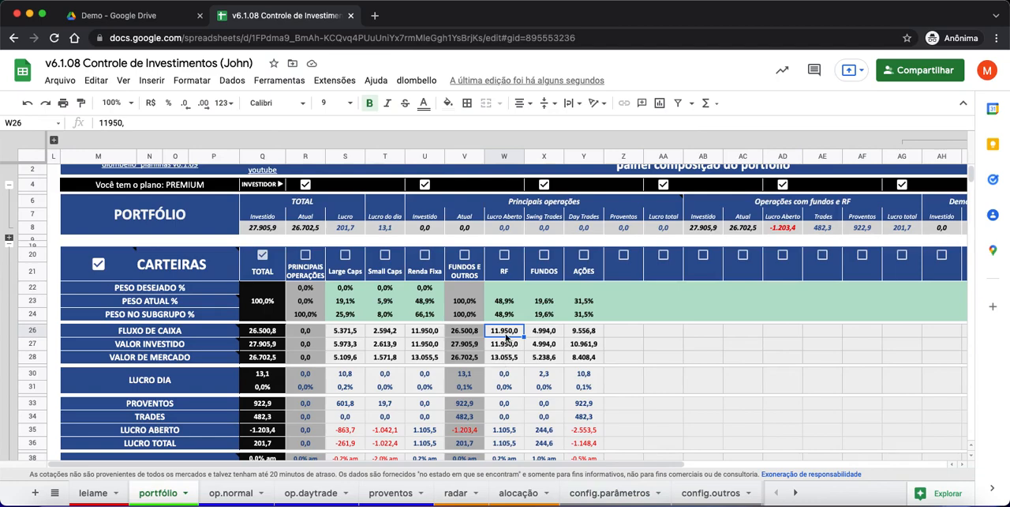
pyautogui.click(544, 271)
pyautogui.click(588, 272)
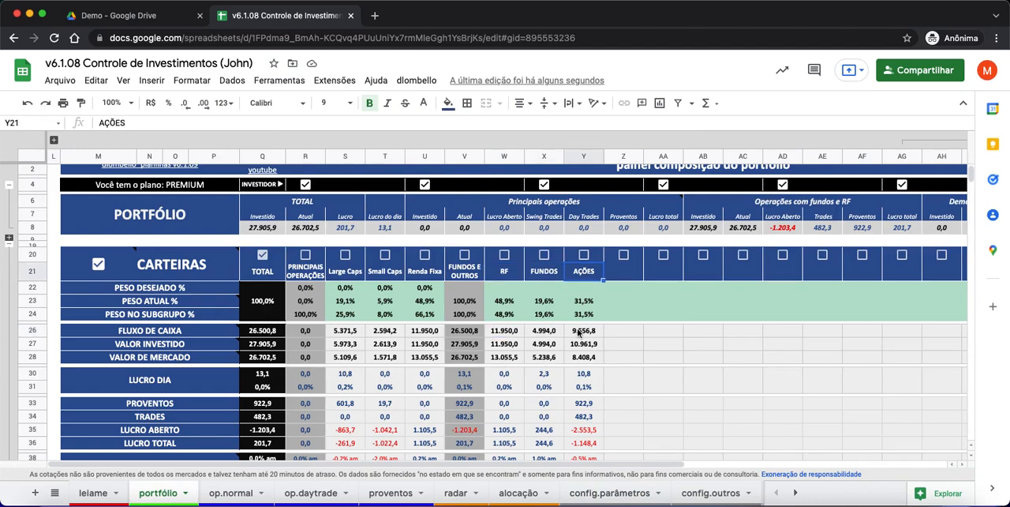
pyautogui.moveTo(308, 333); pyautogui.dragTo(304, 359)
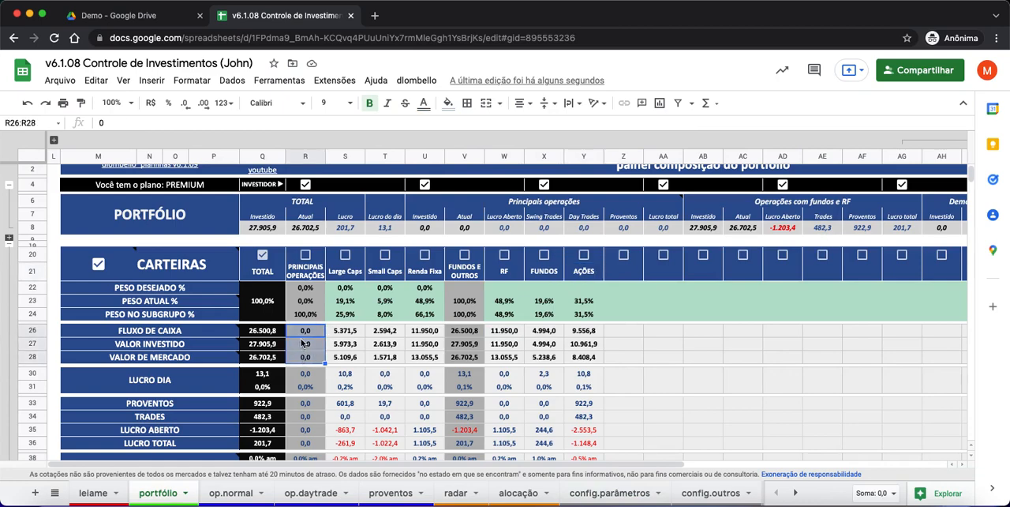
pyautogui.moveTo(506, 333); pyautogui.dragTo(590, 362)
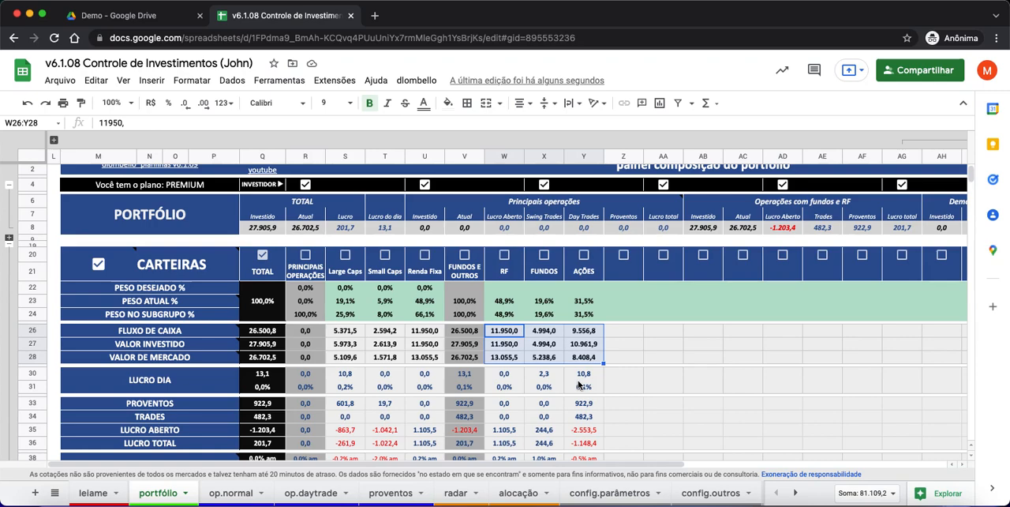
# - Clear the classes in H8, K7 and H7 of the config.parâmetros sheet
pyautogui.click(608, 493)
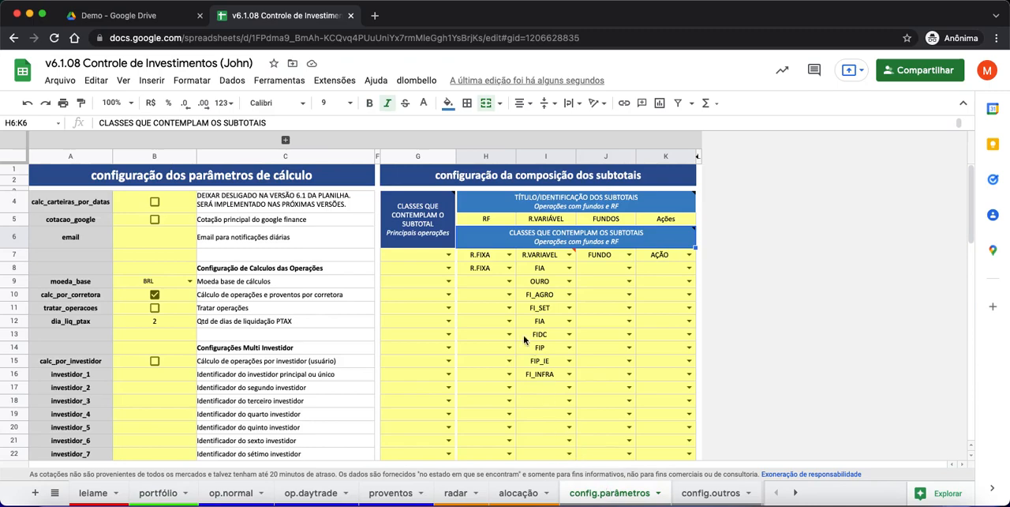
pyautogui.click(486, 268)
pyautogui.press('Delete')
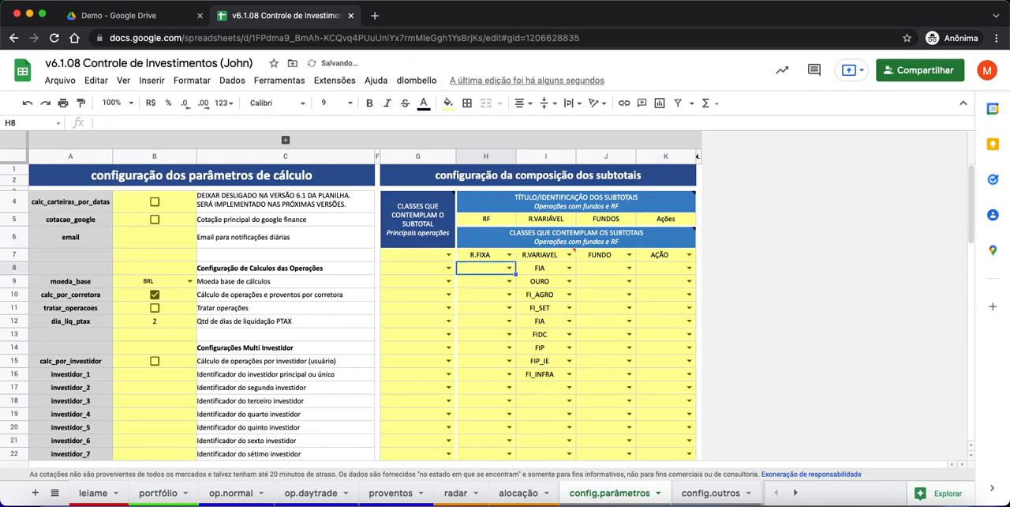
pyautogui.click(658, 258)
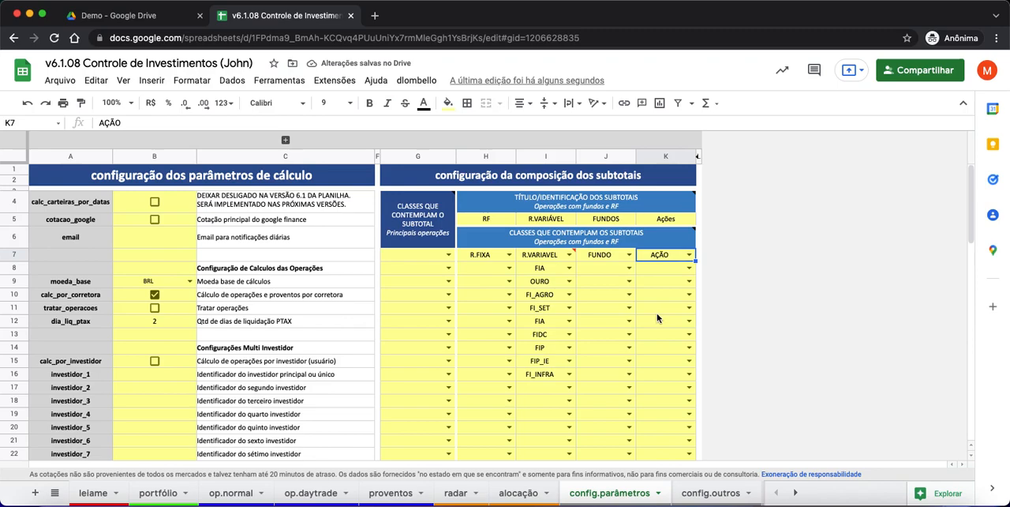
pyautogui.press('Delete')
pyautogui.click(486, 257)
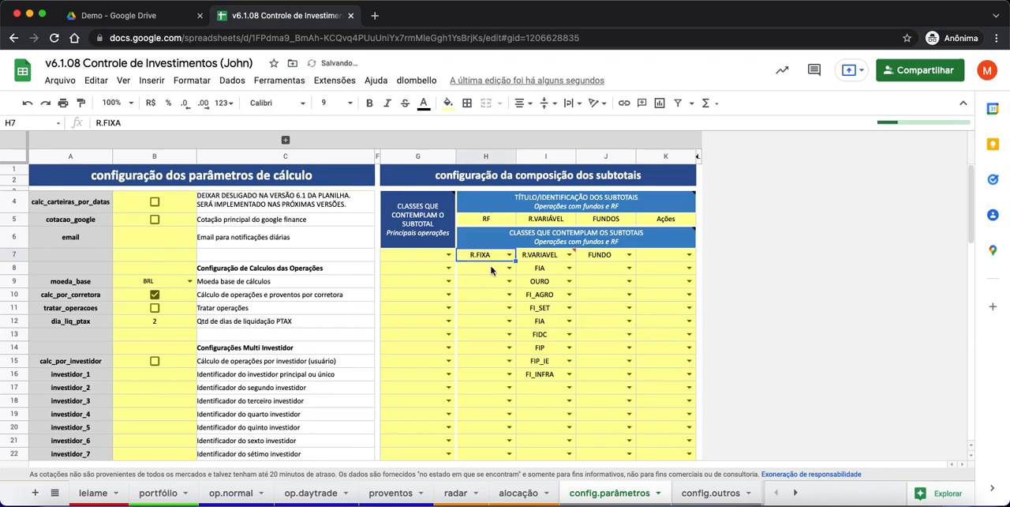
pyautogui.press('Delete')
# - Clear the RF and Ações subtotal titles from H5 and K5
pyautogui.click(494, 221)
pyautogui.press('Delete')
pyautogui.click(652, 227)
pyautogui.press('Delete')
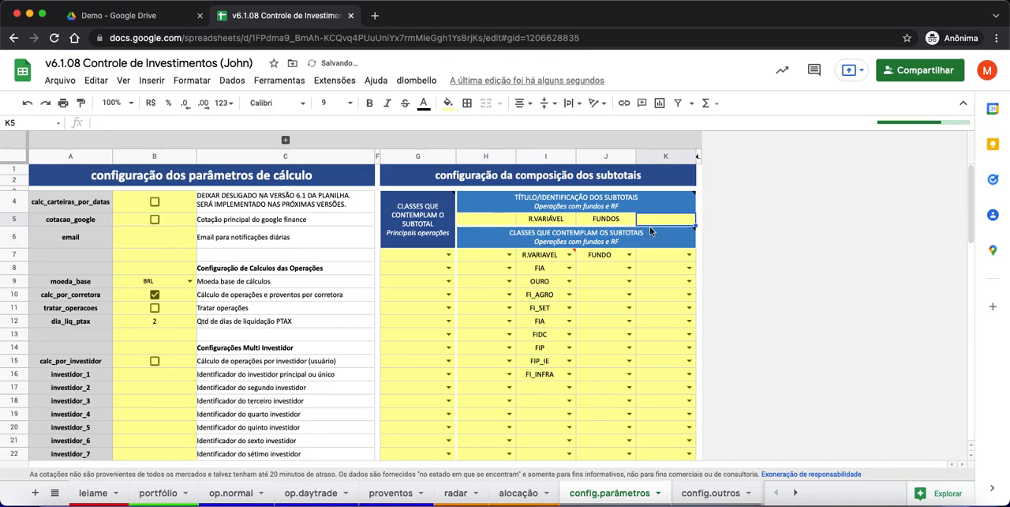
# - Review the updated subtotals in the portfólio sheet and examine the principal operations class list in column G of config.parâmetros
pyautogui.click(162, 494)
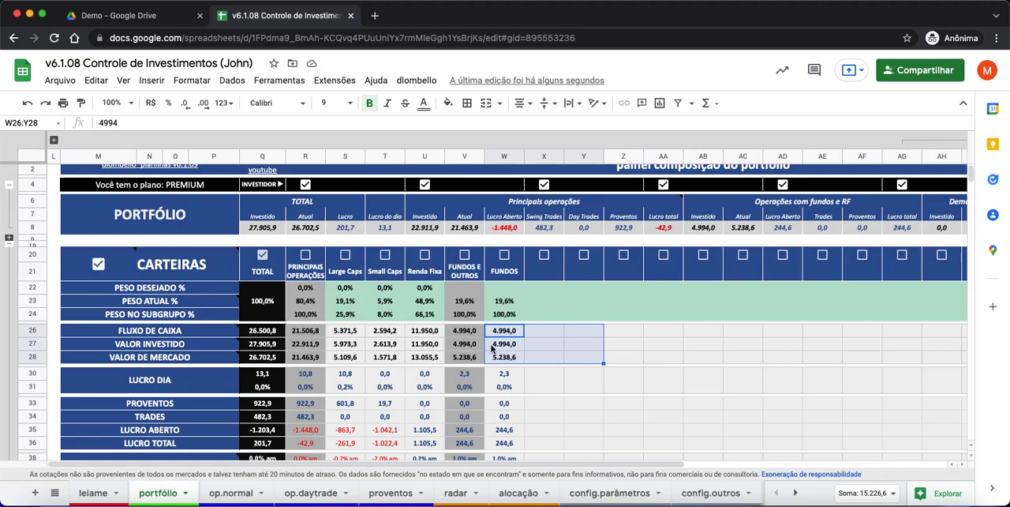
pyautogui.click(582, 386)
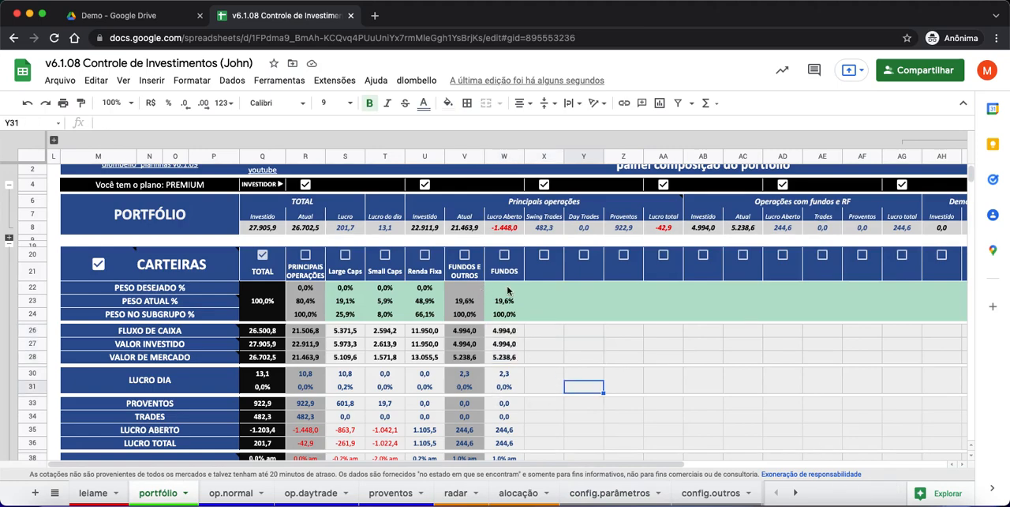
pyautogui.click(622, 493)
pyautogui.moveTo(418, 258); pyautogui.dragTo(412, 402)
# - Return to the portfólio sheet and compare the FLUXO DE CAIXA to VALOR DE MERCADO values of the principal, funds and total columns
pyautogui.click(168, 494)
pyautogui.moveTo(315, 333); pyautogui.dragTo(307, 357)
pyautogui.moveTo(462, 333); pyautogui.dragTo(464, 365)
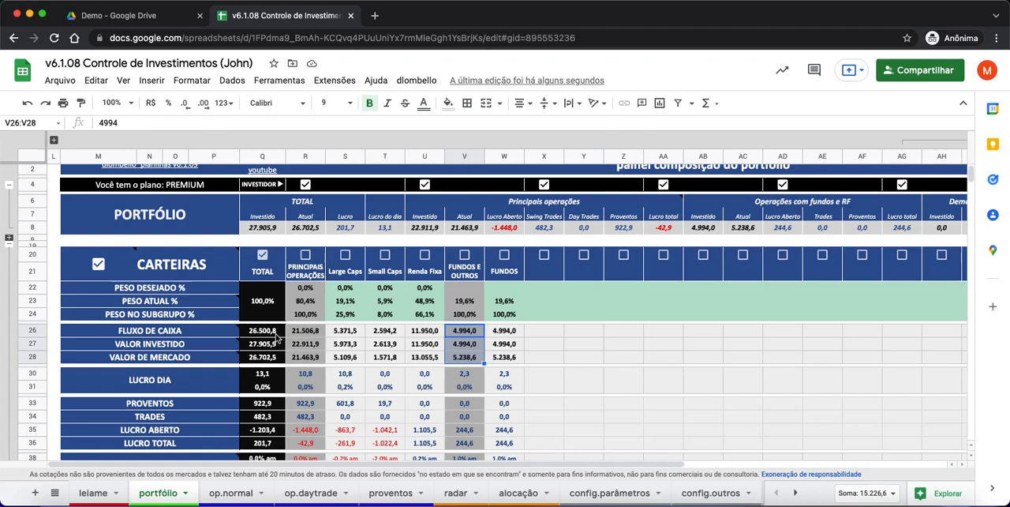
pyautogui.moveTo(275, 331); pyautogui.dragTo(275, 359)
pyautogui.click(591, 361)
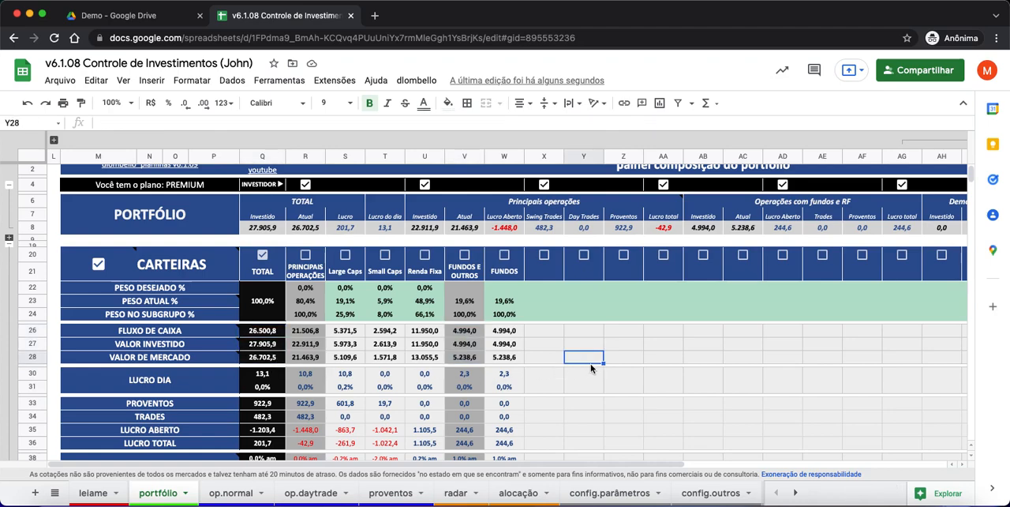